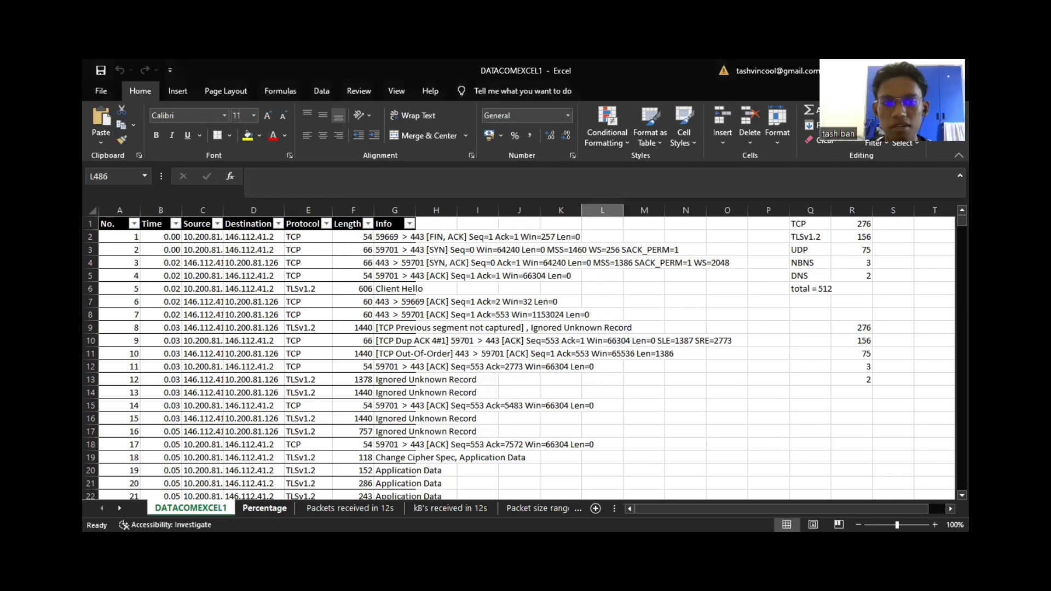
Review the protocol pie chart on the Percentage sheet and the table and chart on the Packets received in 12s sheet.
click(265, 508)
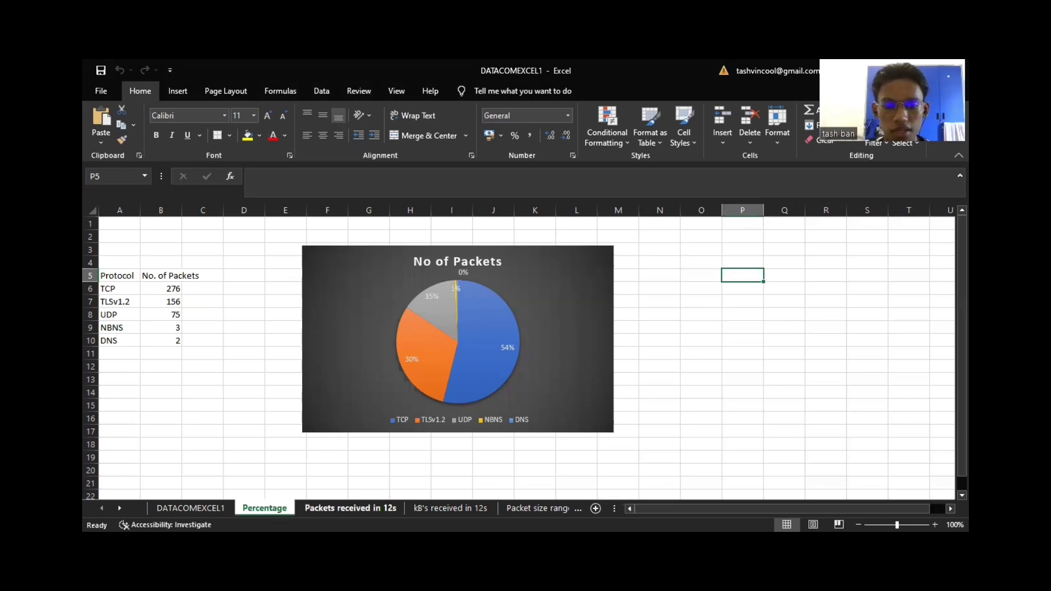
click(350, 508)
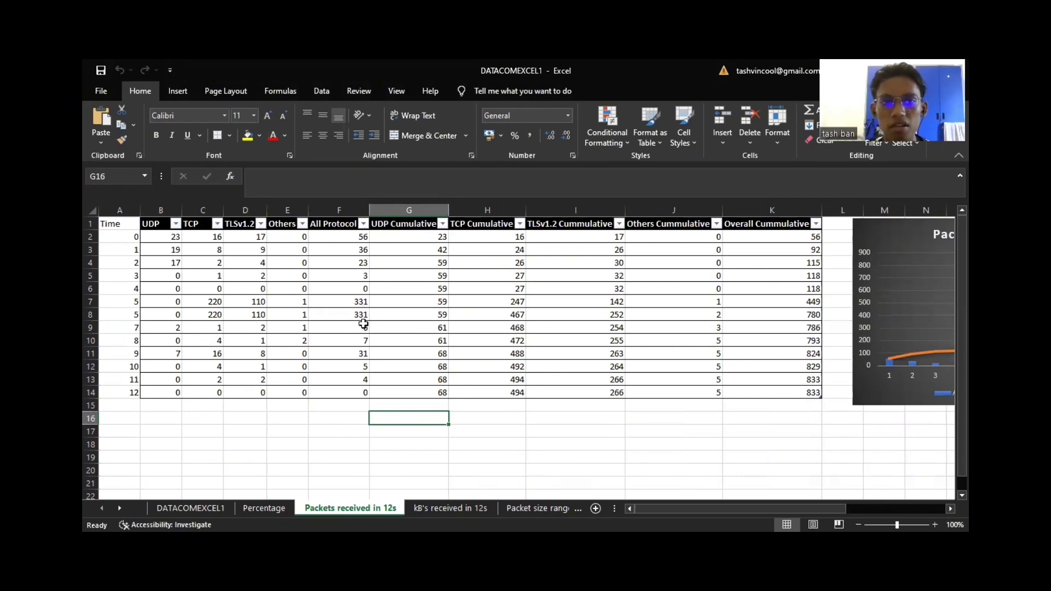
drag(745, 508, 759, 509)
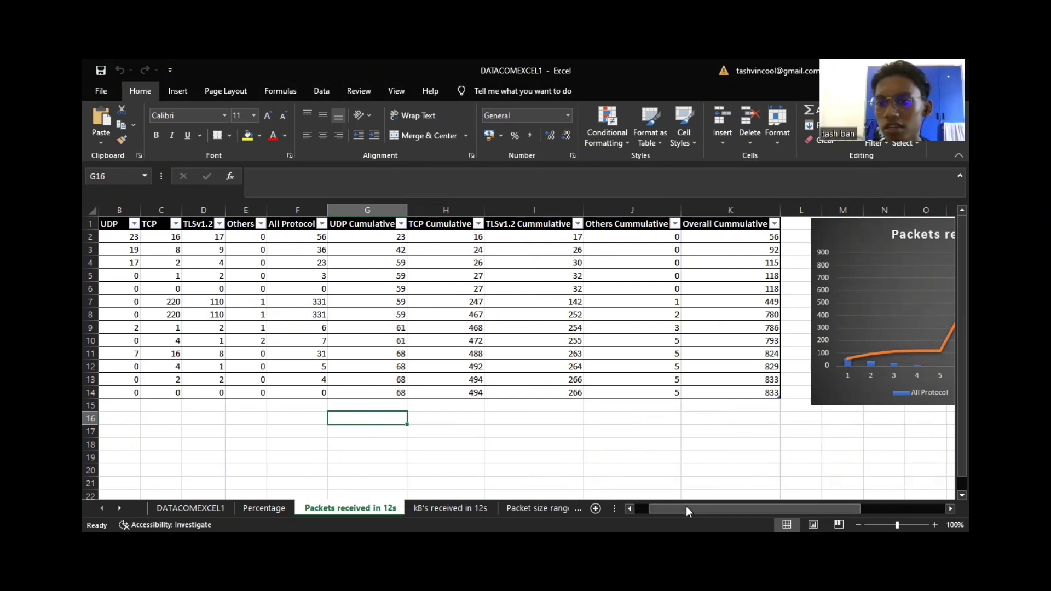
drag(685, 509, 776, 508)
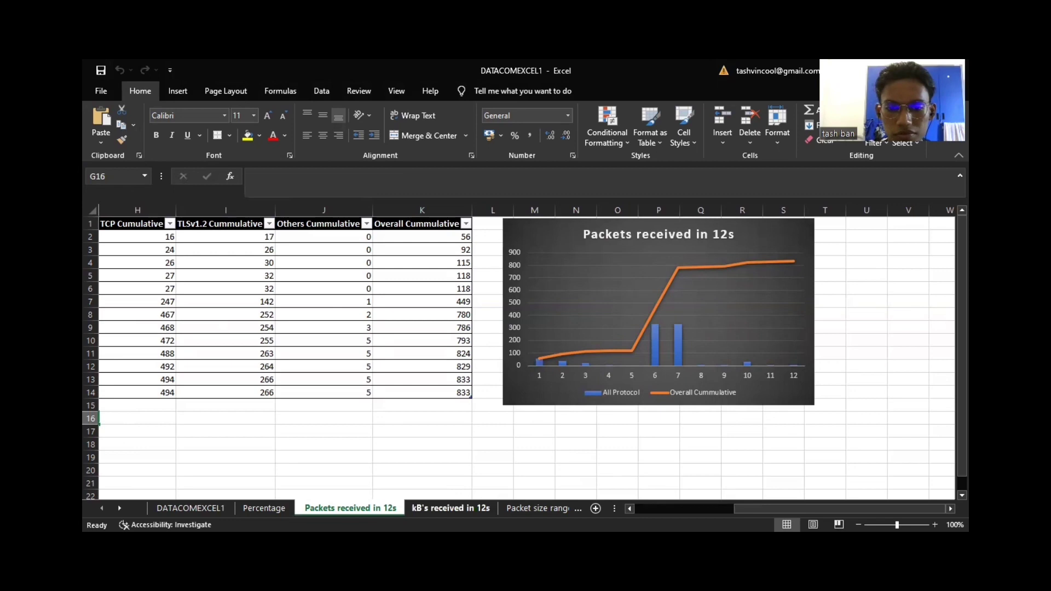
Examine the tables and chart on the kB's received in 12s sheet and open the packet size range sheet.
click(450, 508)
drag(767, 508, 639, 499)
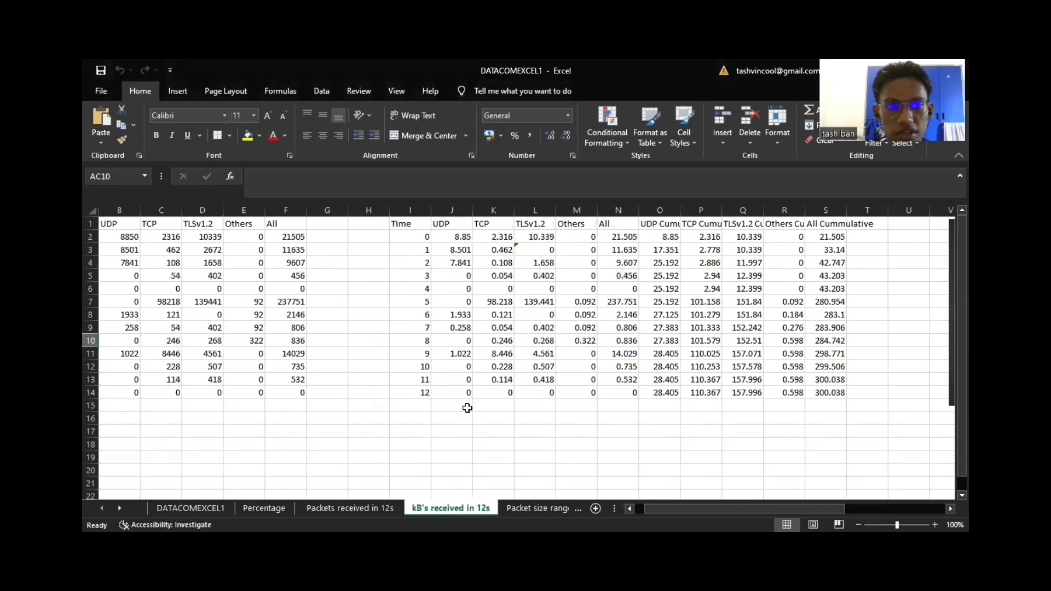
drag(677, 508, 743, 502)
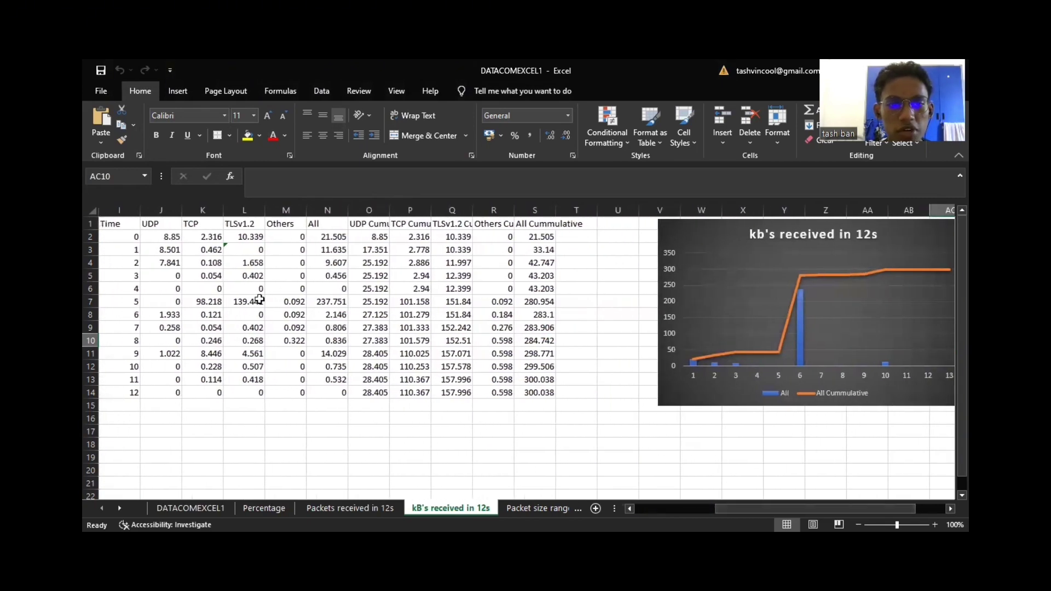
drag(722, 509, 752, 509)
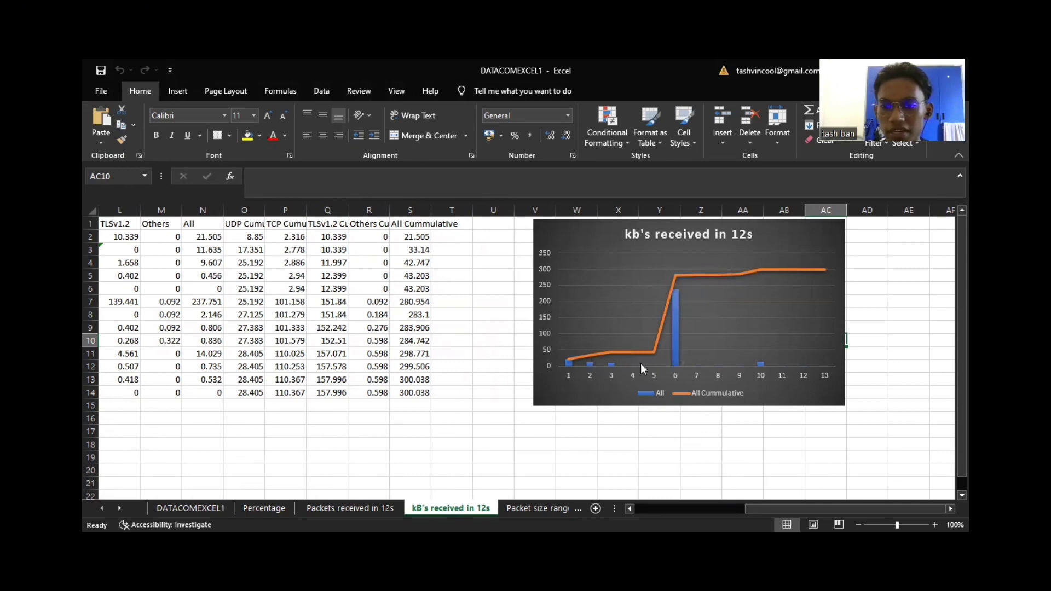
click(540, 508)
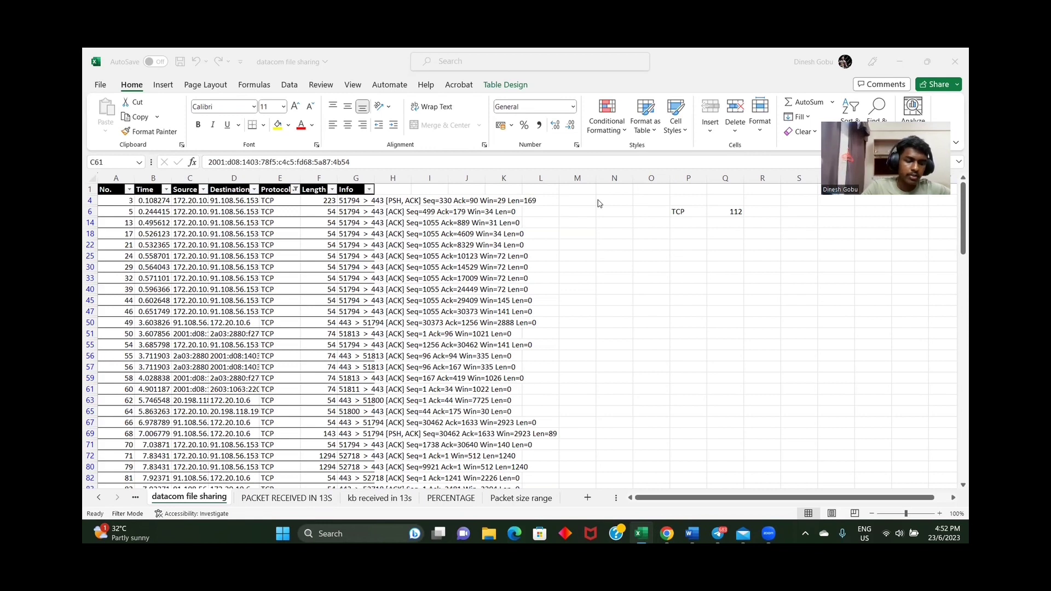
Look over the datacom file sharing capture and inspect the SSL slice of the pie chart on the PERCENTAGE sheet.
scroll(599, 203, down, 1)
scroll(599, 203, up, 1)
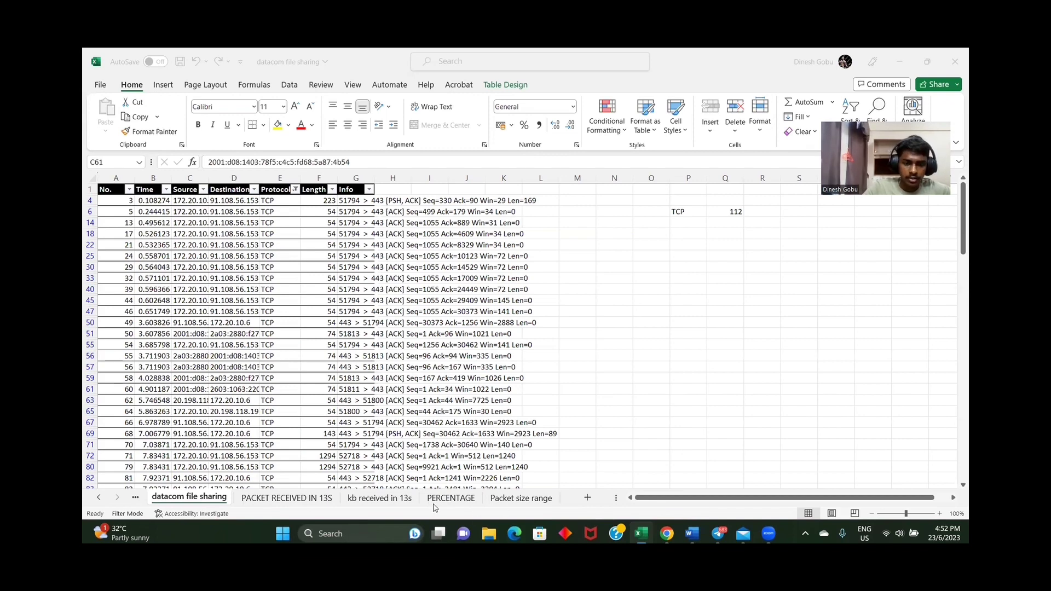
click(442, 501)
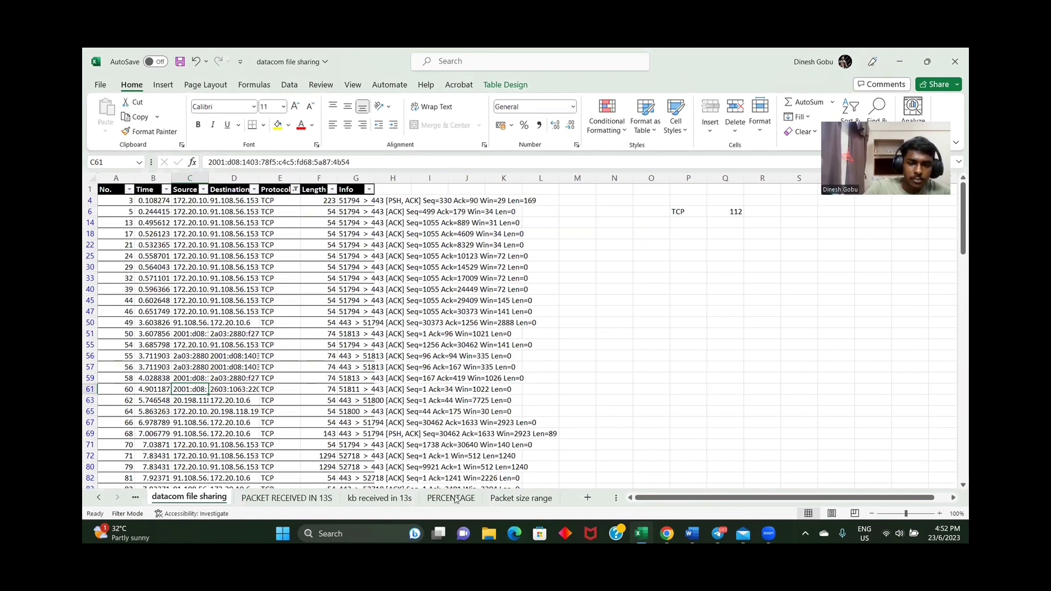
click(474, 499)
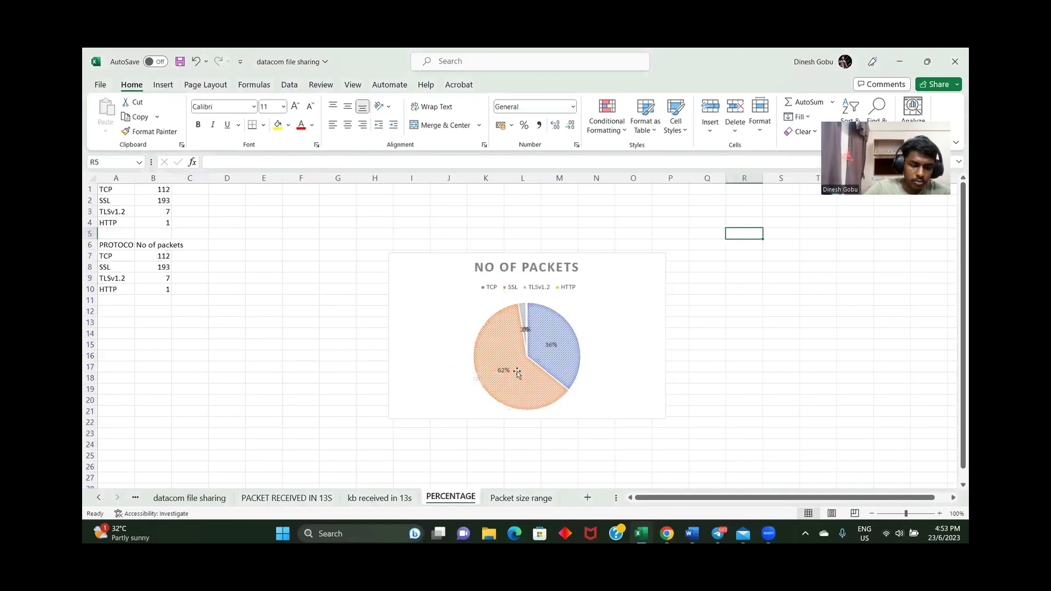
mouse_move(517, 374)
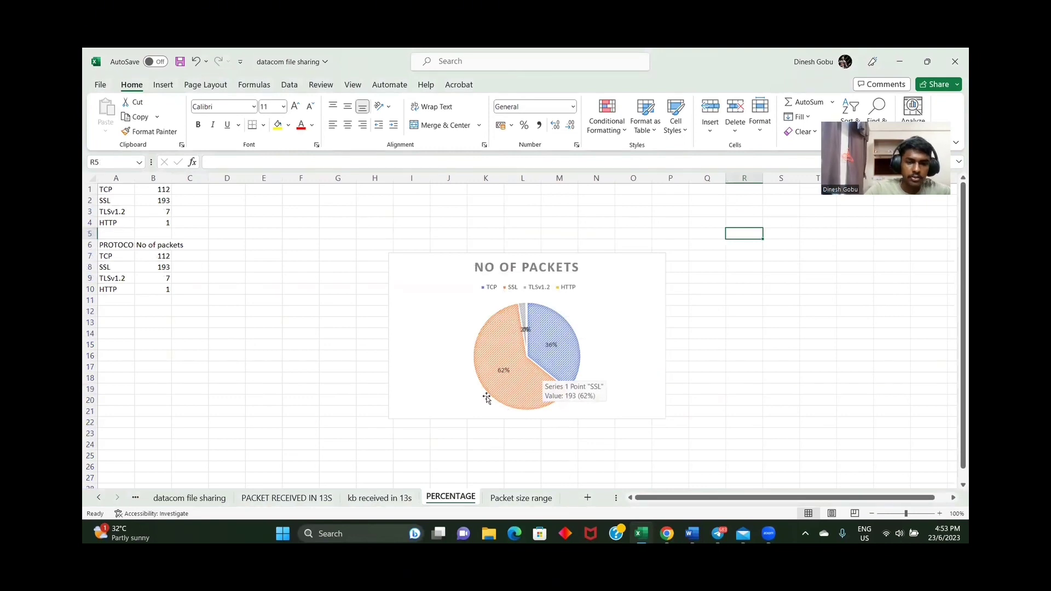
Review the charts of packets and kb received in 13s, ending on the Packet size range sheet.
click(288, 503)
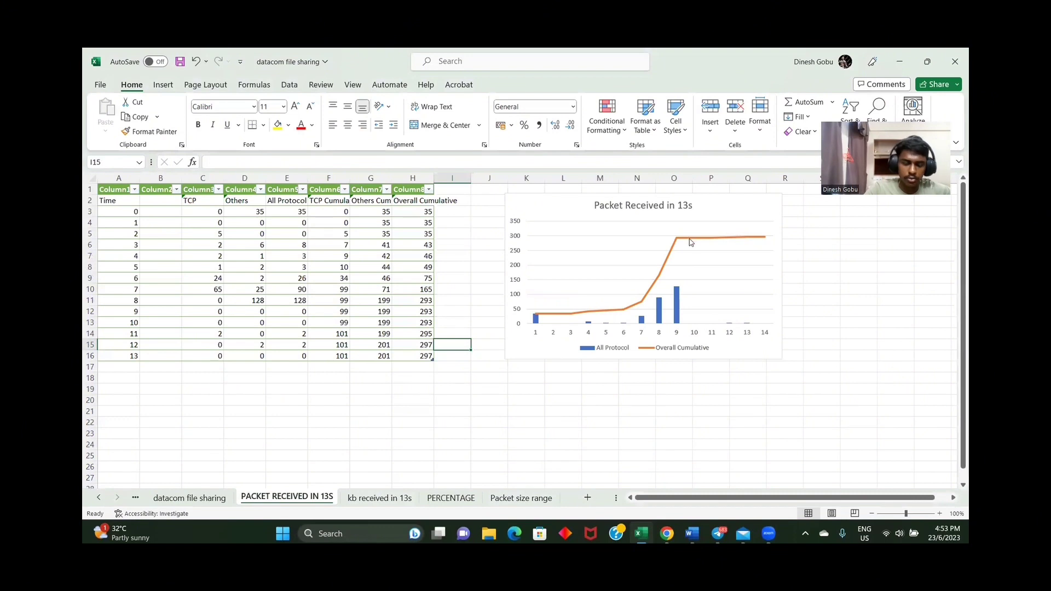
mouse_move(690, 245)
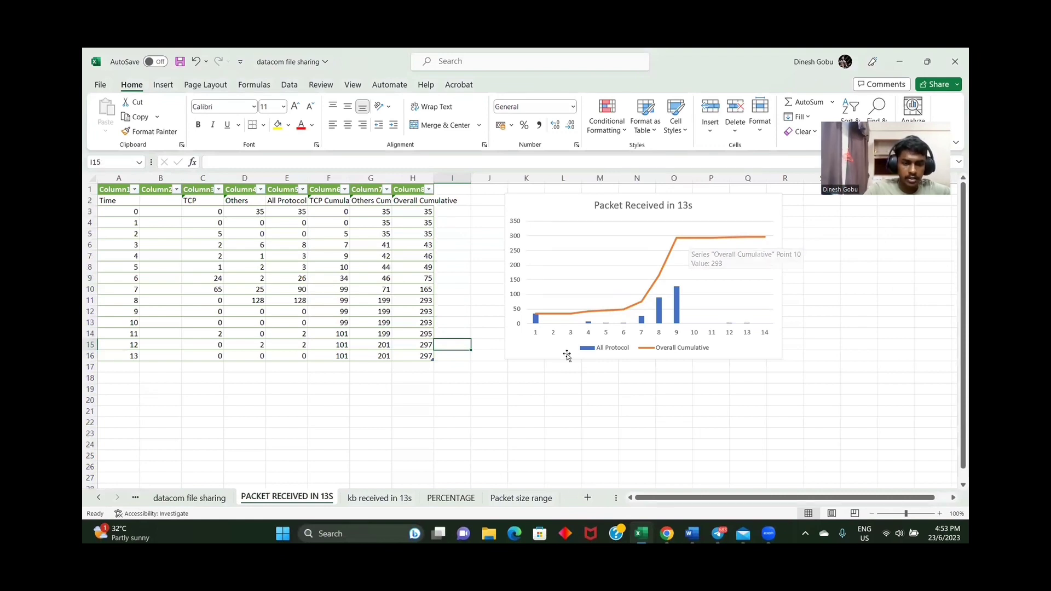
click(392, 497)
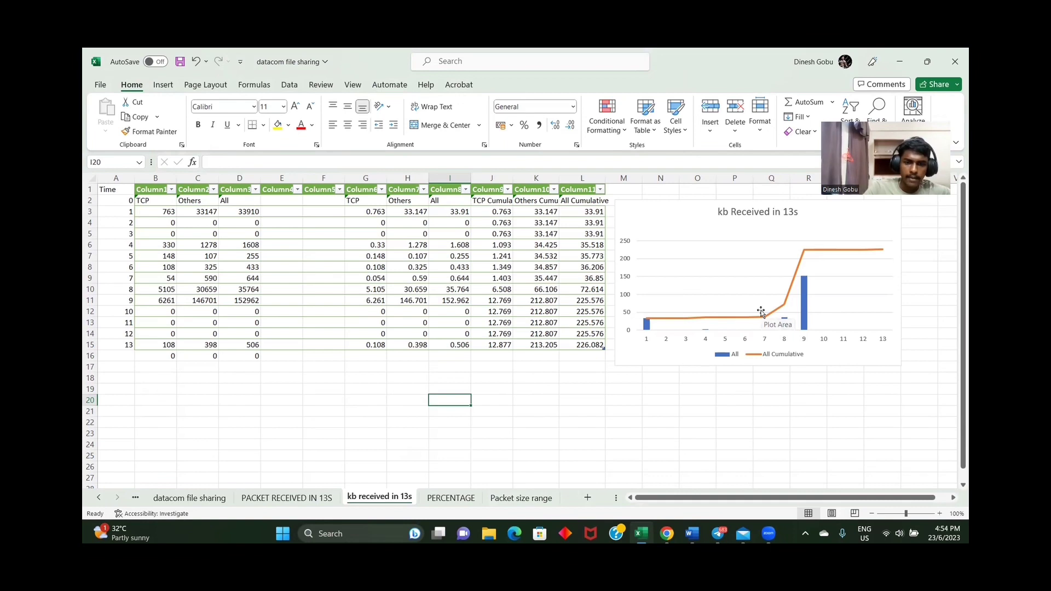
click(522, 498)
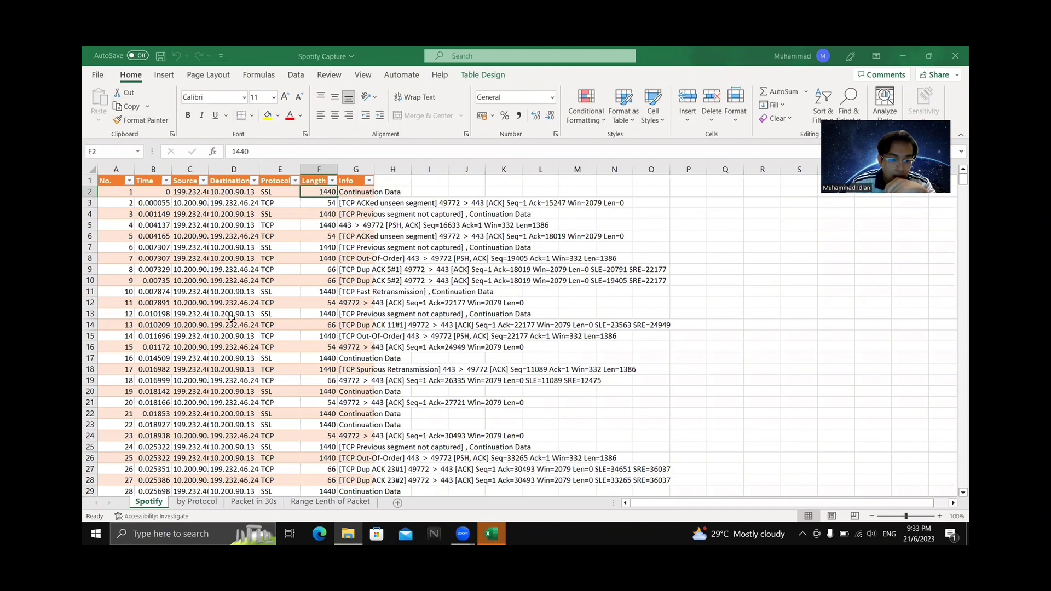
Look through the captured packet rows on the Spotify sheet, including their time, protocol and length columns.
scroll(317, 413, down, 5)
scroll(318, 412, up, 5)
scroll(317, 412, down, 1)
scroll(318, 412, down, 10)
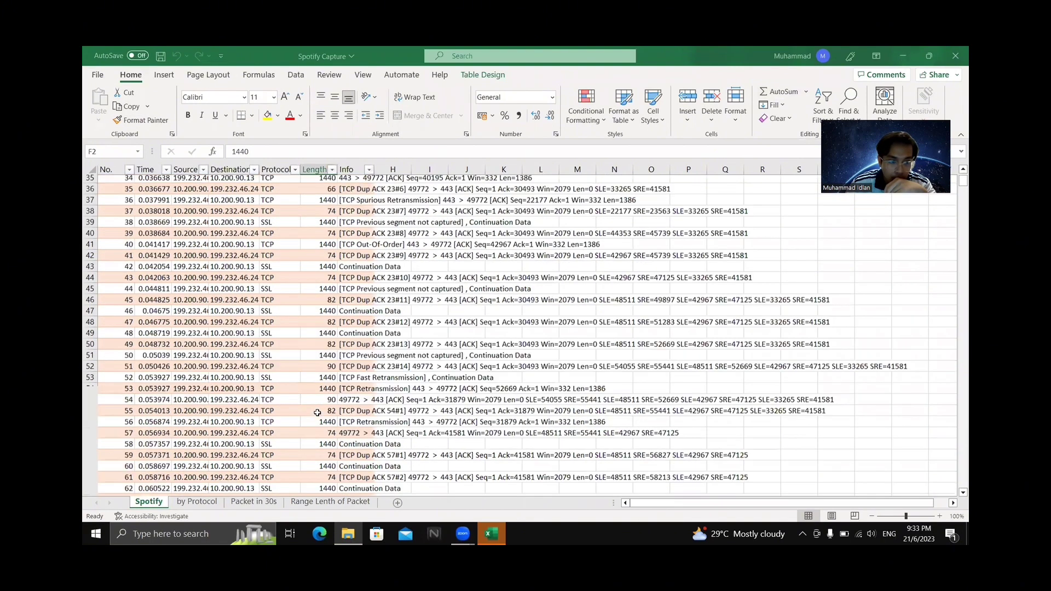
scroll(318, 412, down, 20)
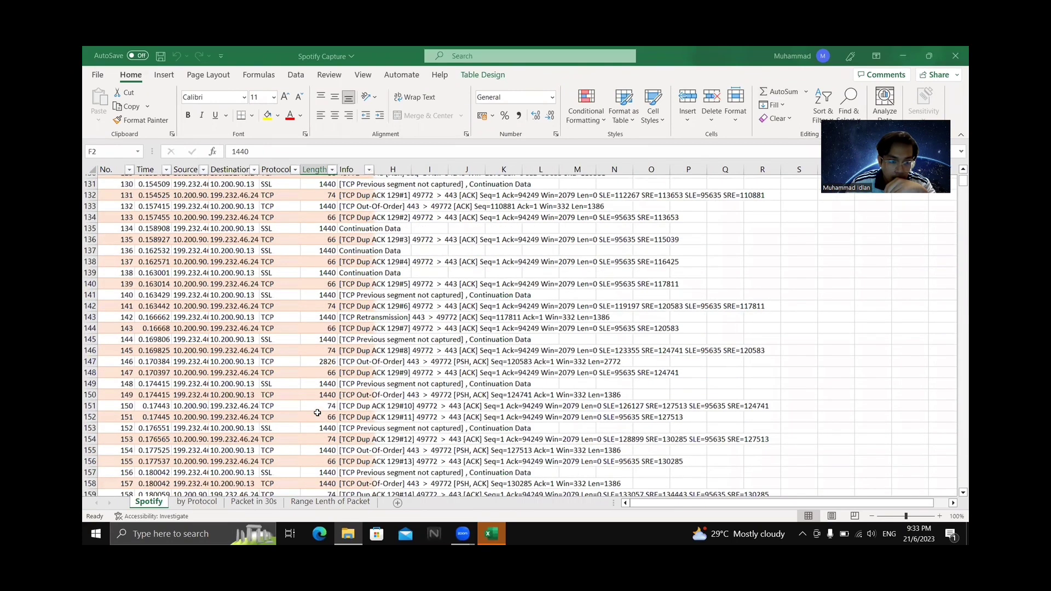
scroll(317, 412, up, 20)
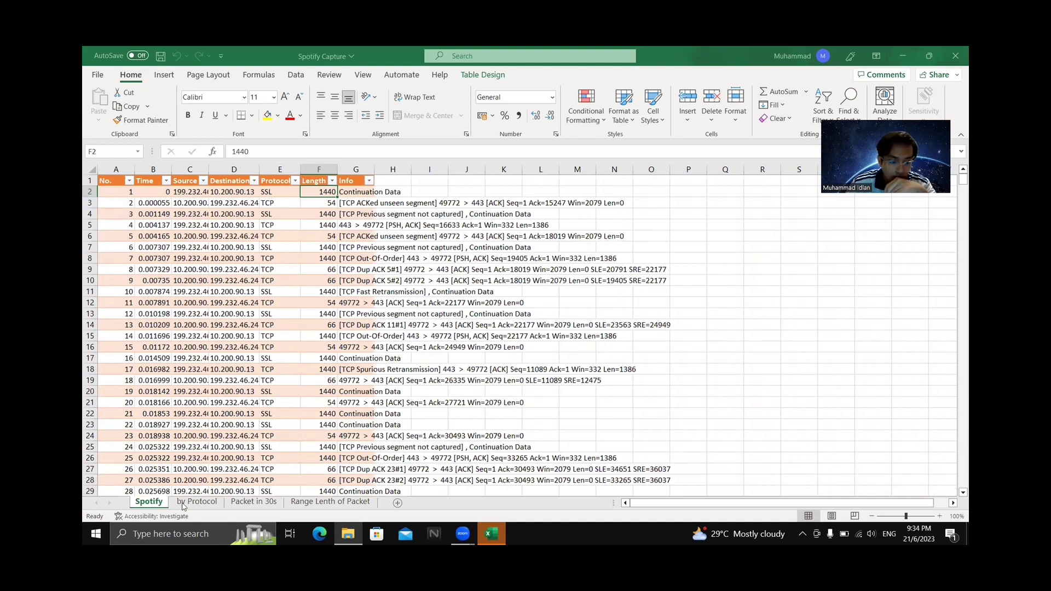
scroll(387, 386, down, 8)
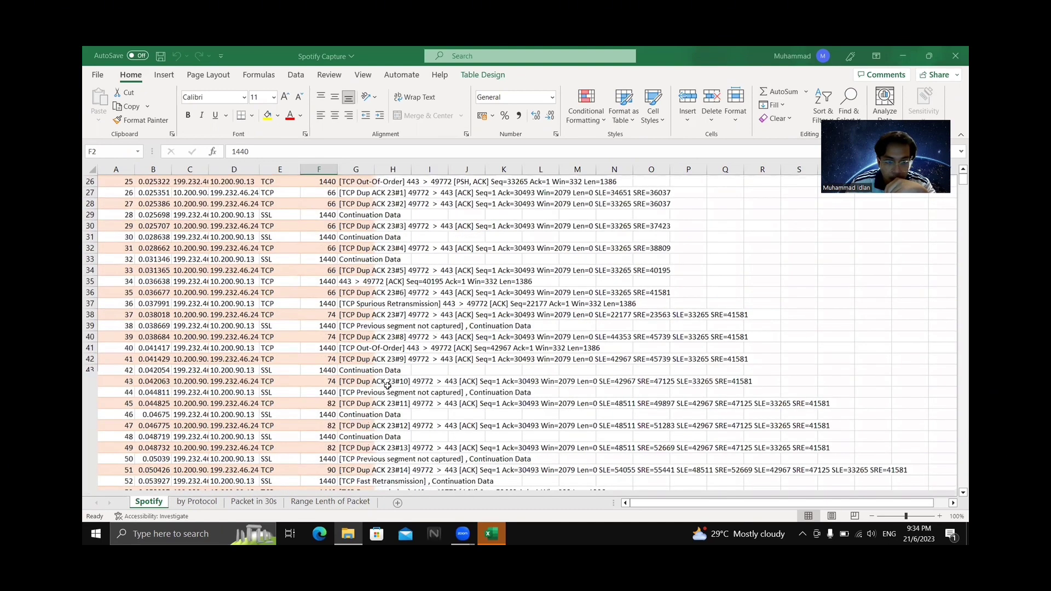
scroll(388, 386, down, 10)
scroll(181, 486, up, 20)
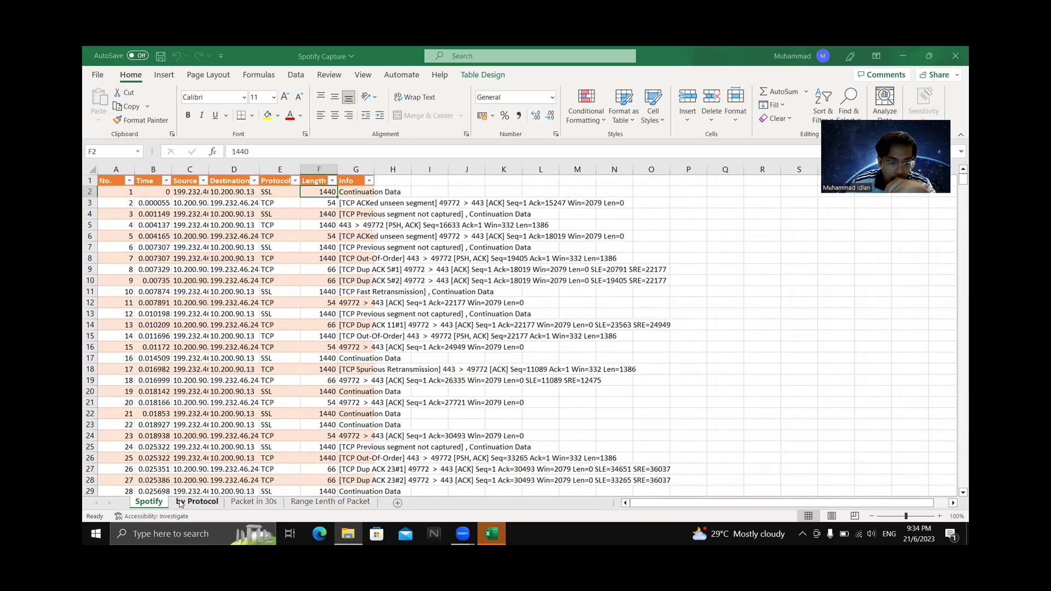
Review the packet counts and chart on the by Protocol sheet and the per-second table on the Packet in 30s sheet.
click(180, 502)
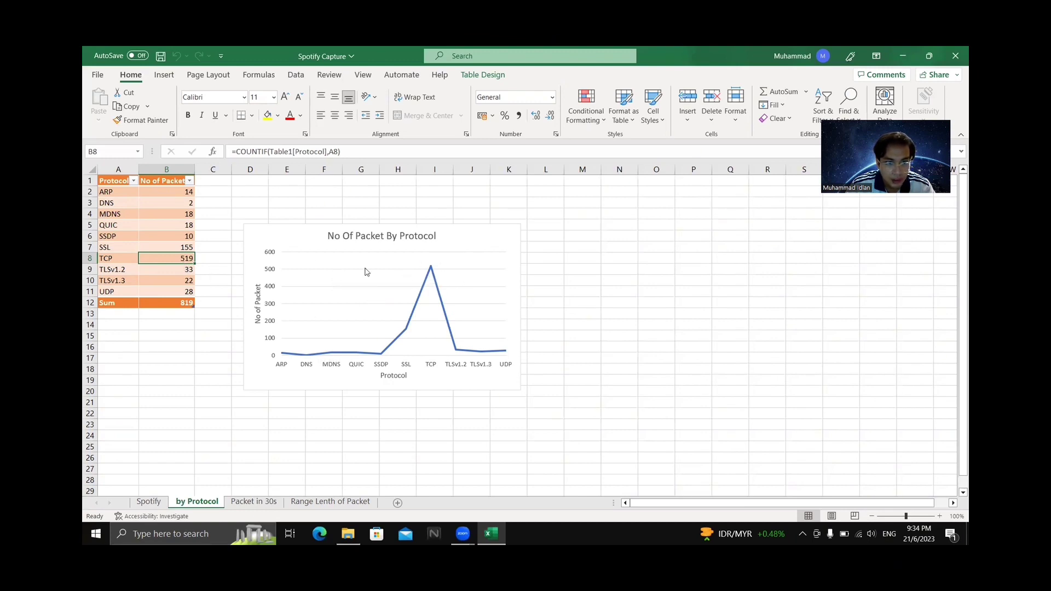
click(245, 502)
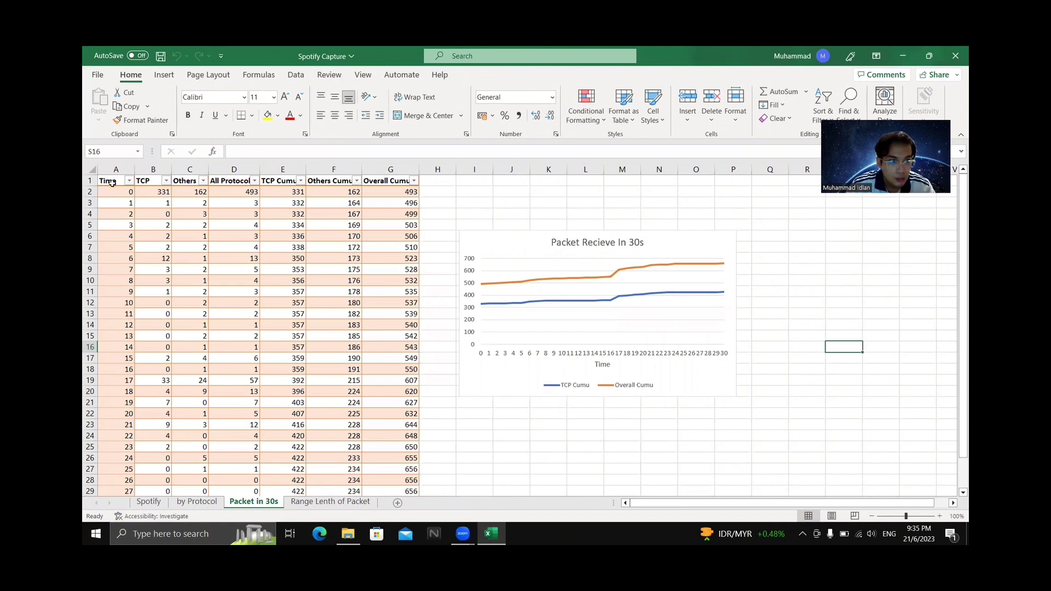
scroll(146, 290, down, 6)
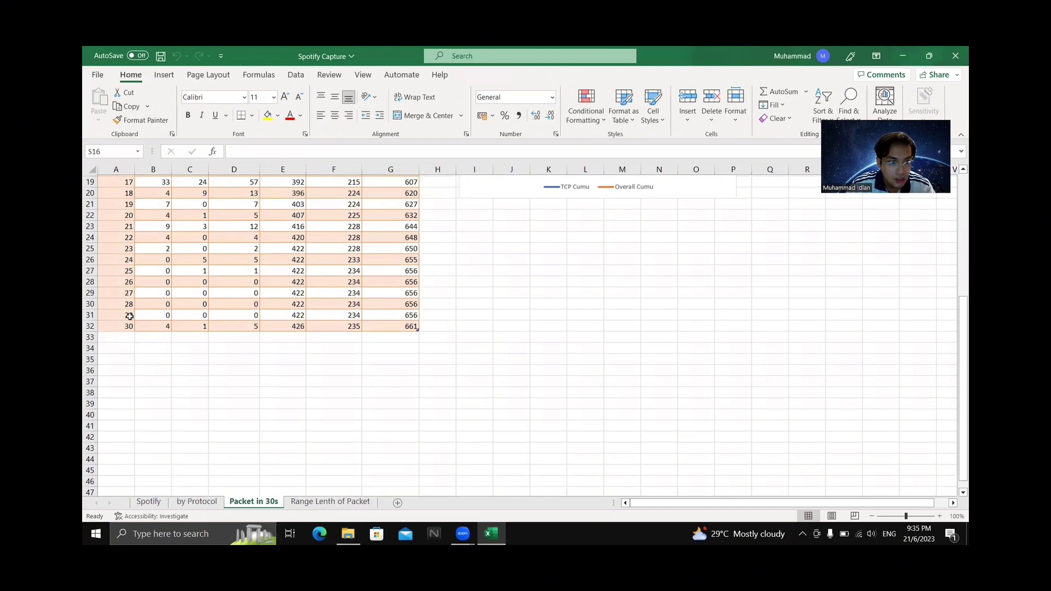
scroll(131, 316, up, 2)
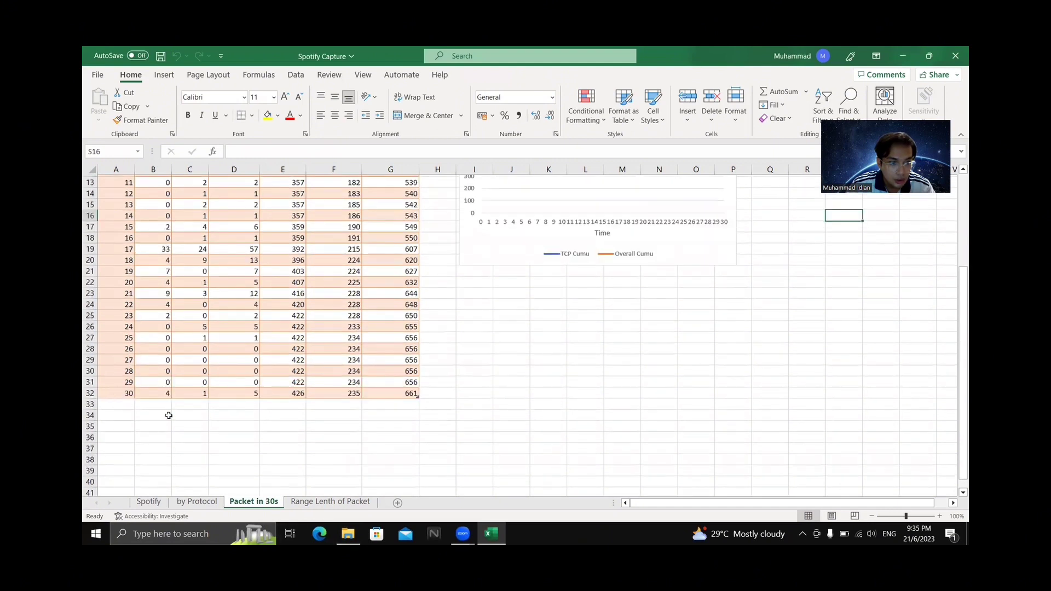
Compare the capture times on the Spotify sheet with the cumulative chart on the Packet in 30s sheet.
click(149, 502)
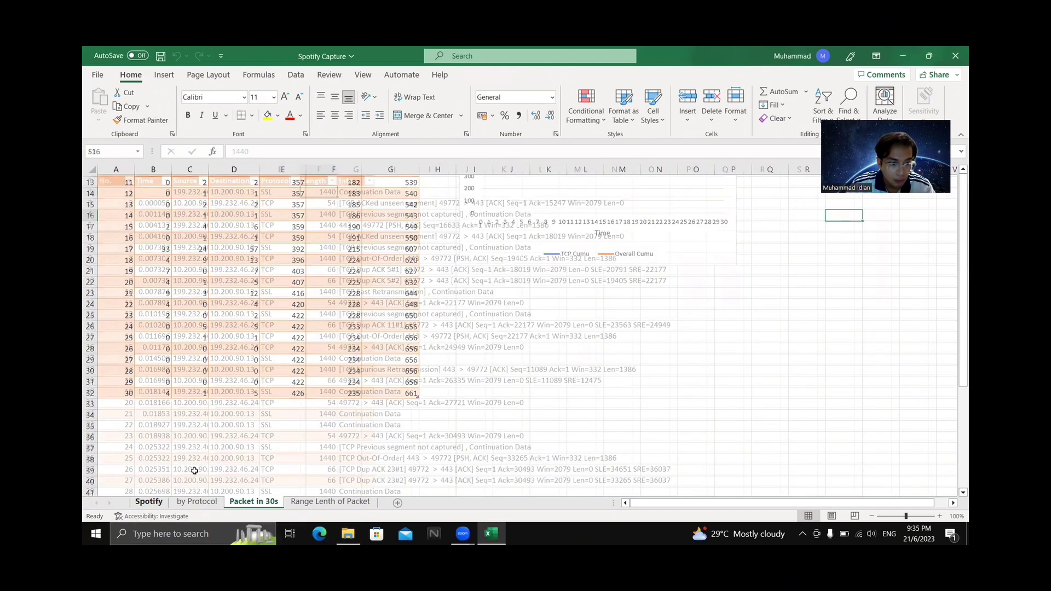
scroll(194, 471, down, 15)
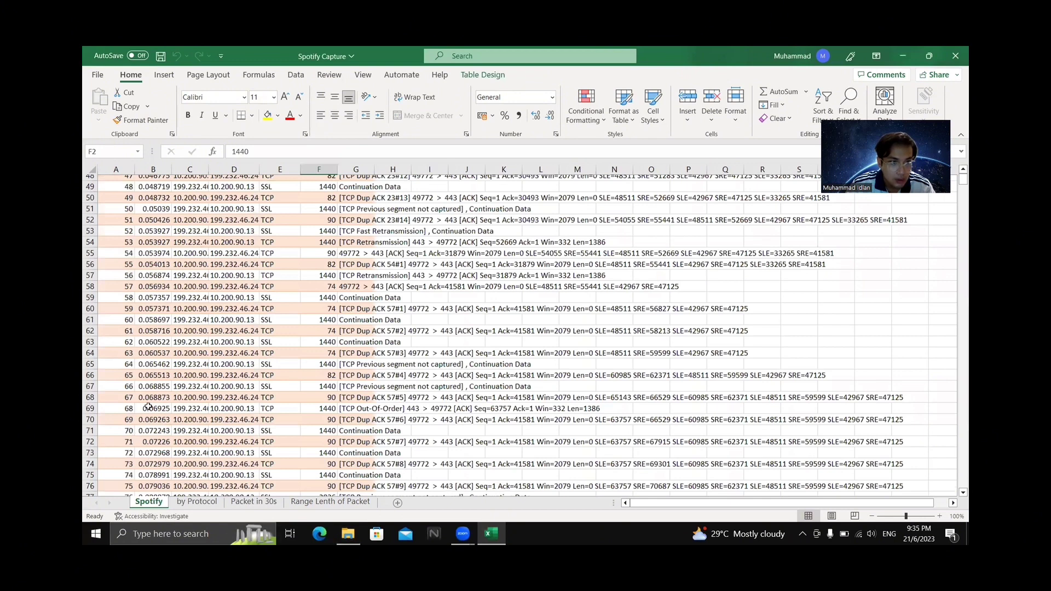
scroll(194, 471, up, 10)
click(256, 503)
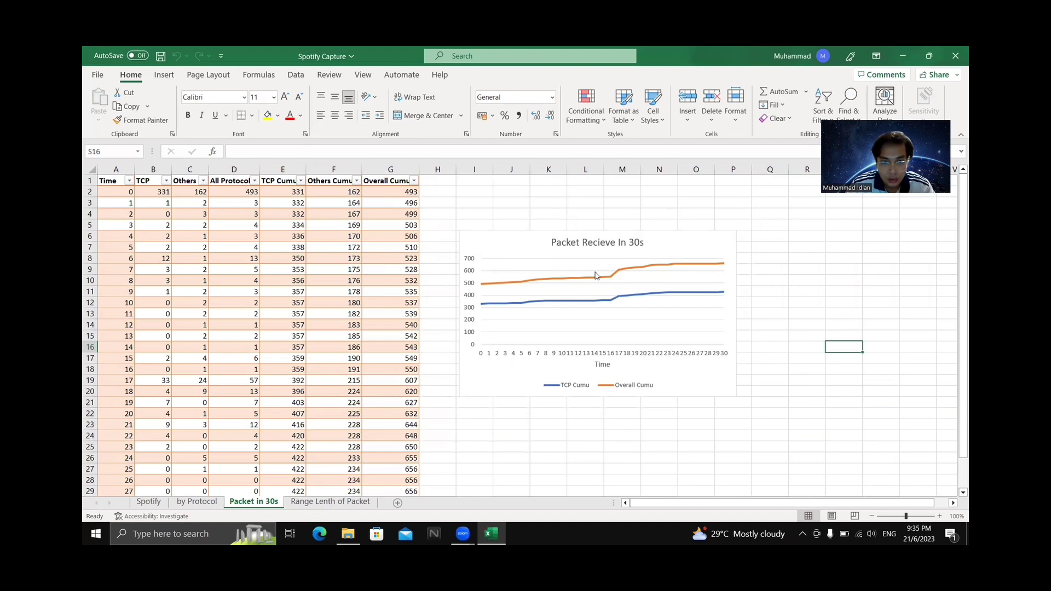
mouse_move(579, 306)
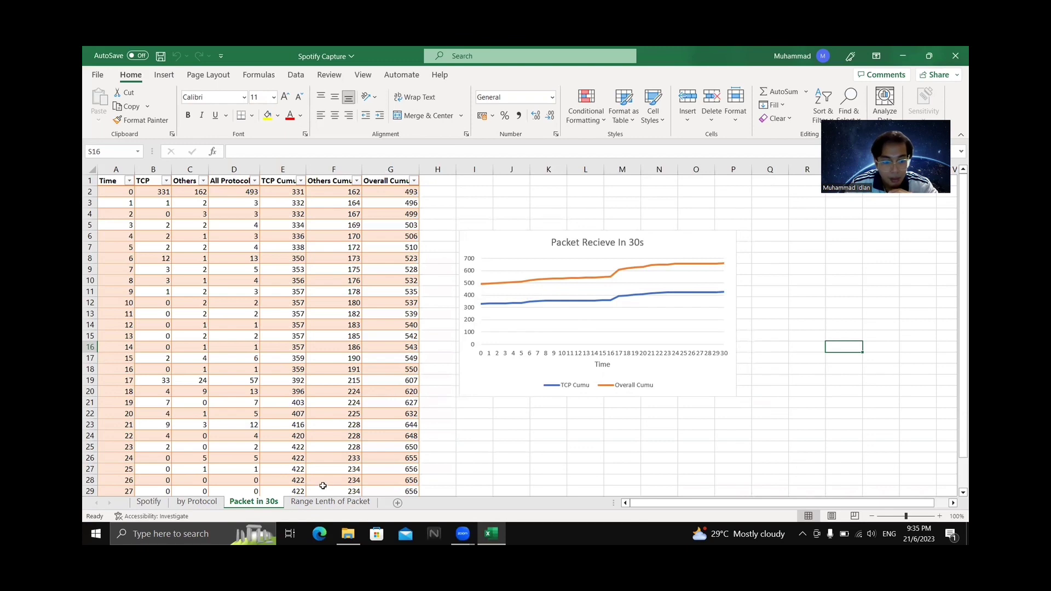
Examine the full range-length table and its chart on the Range Lenth of Packet sheet.
click(331, 503)
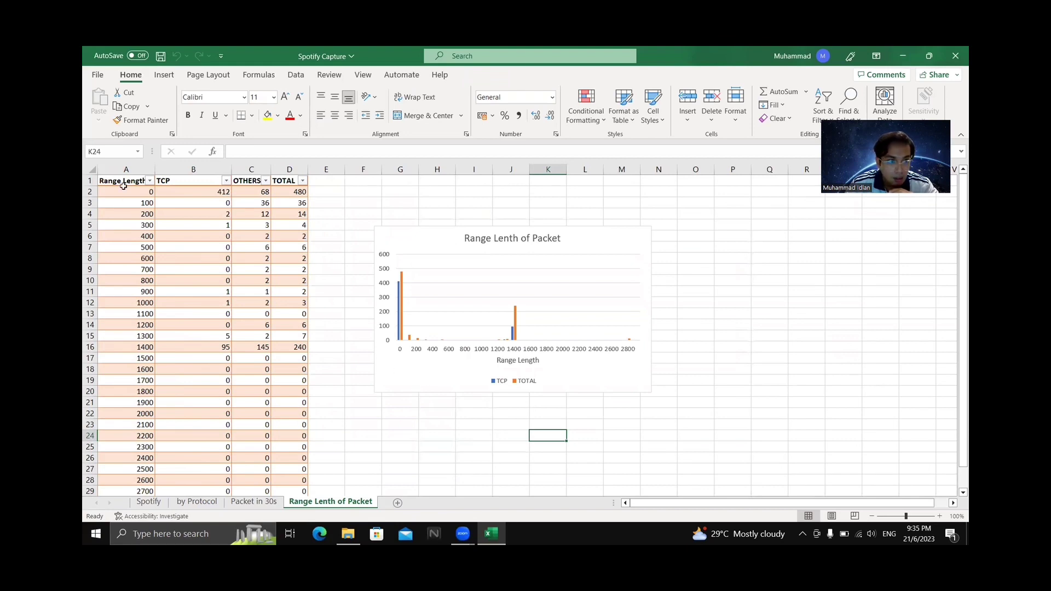
scroll(202, 381, down, 5)
scroll(200, 379, up, 5)
scroll(196, 377, down, 3)
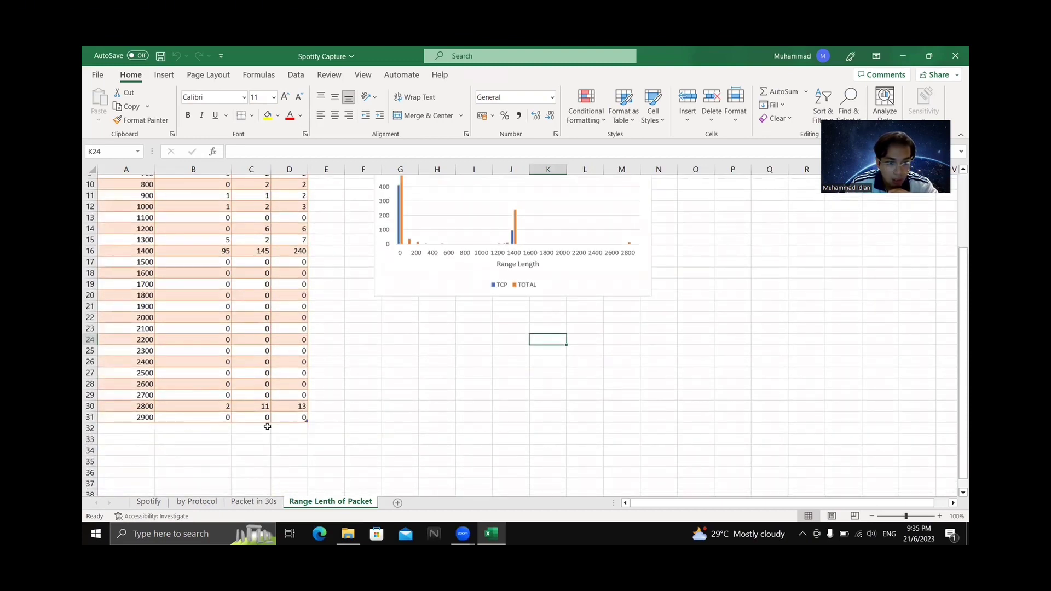
scroll(267, 426, up, 3)
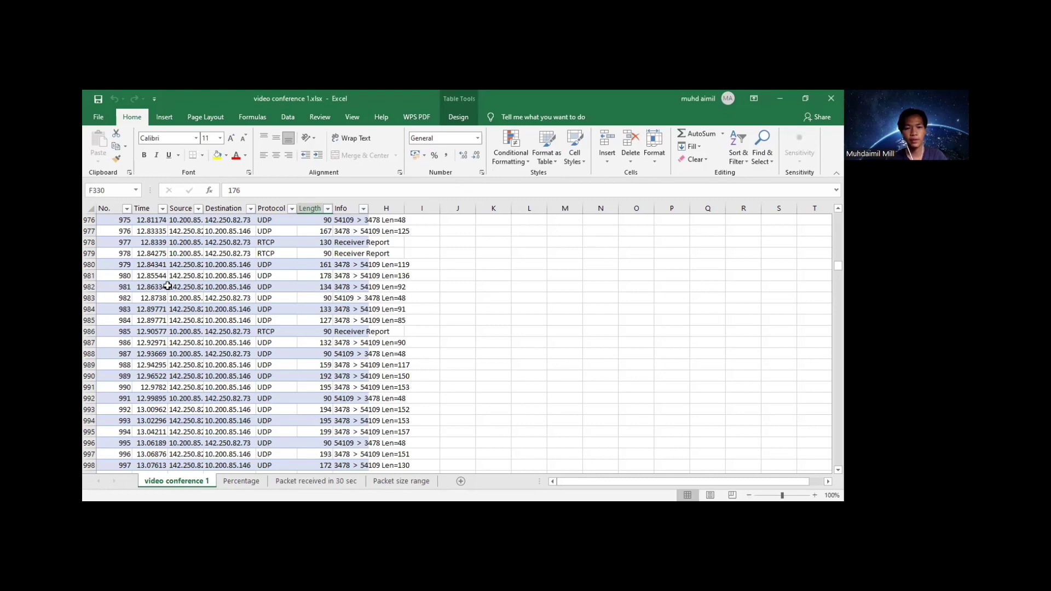
Return to the start of the video conference 1 capture and check the protocols listed in the Protocol column's filter, keeping all selected.
drag(838, 265, 838, 219)
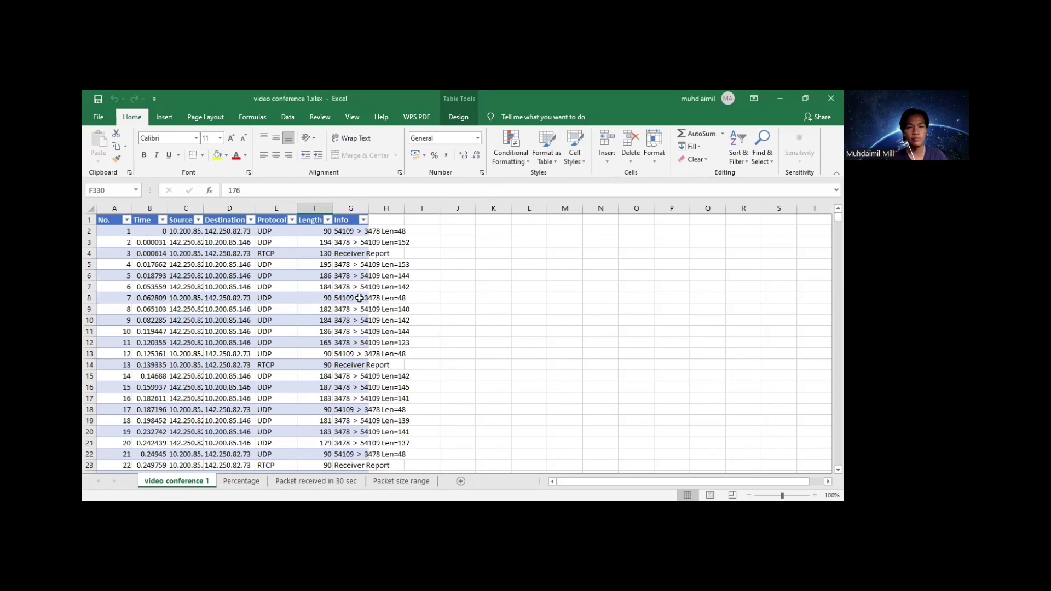
click(292, 220)
scroll(237, 385, down, 2)
scroll(237, 385, up, 2)
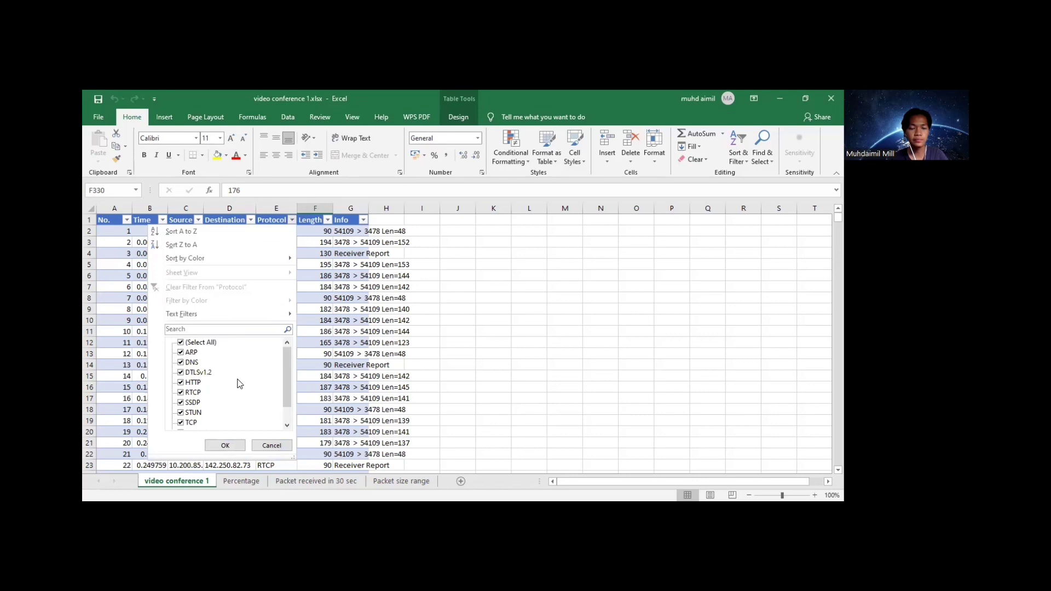
click(243, 448)
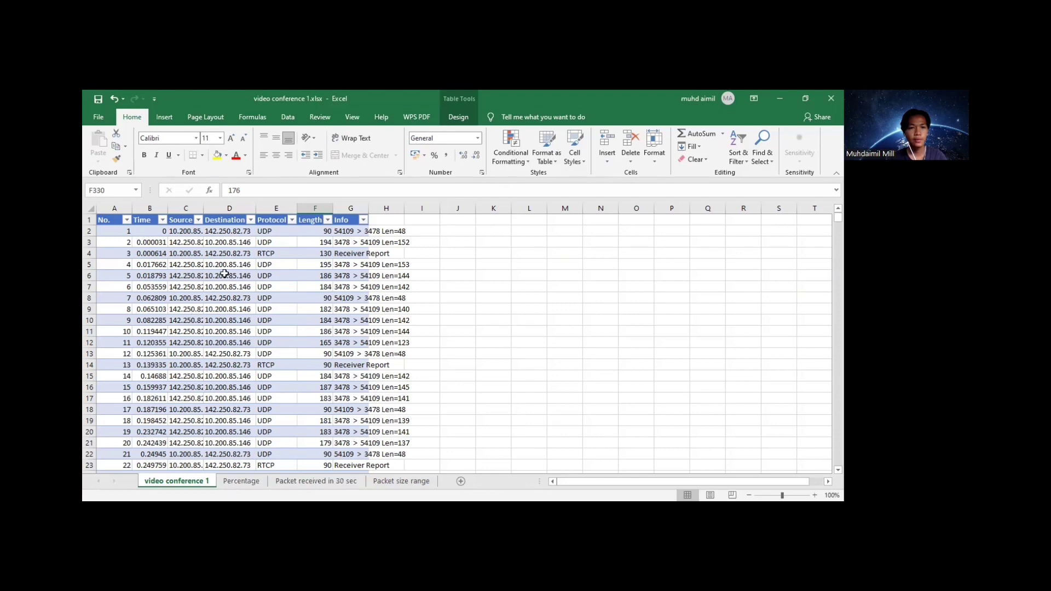
On the Percentage sheet, move the protocol pie chart up to row 1 and enlarge it to about column O and row 21.
click(237, 482)
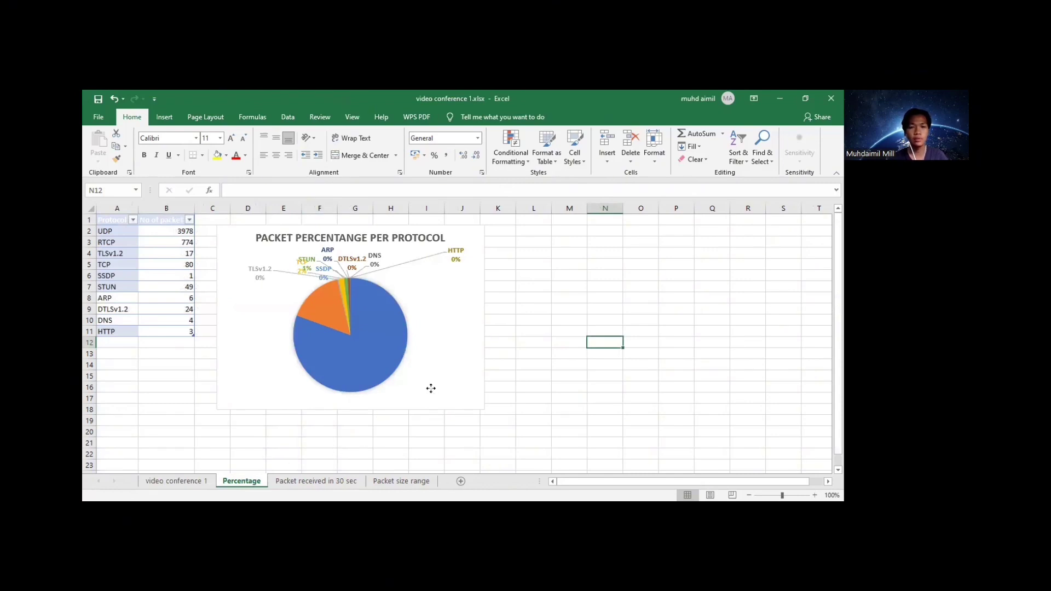
drag(431, 388, 464, 403)
drag(491, 347, 453, 323)
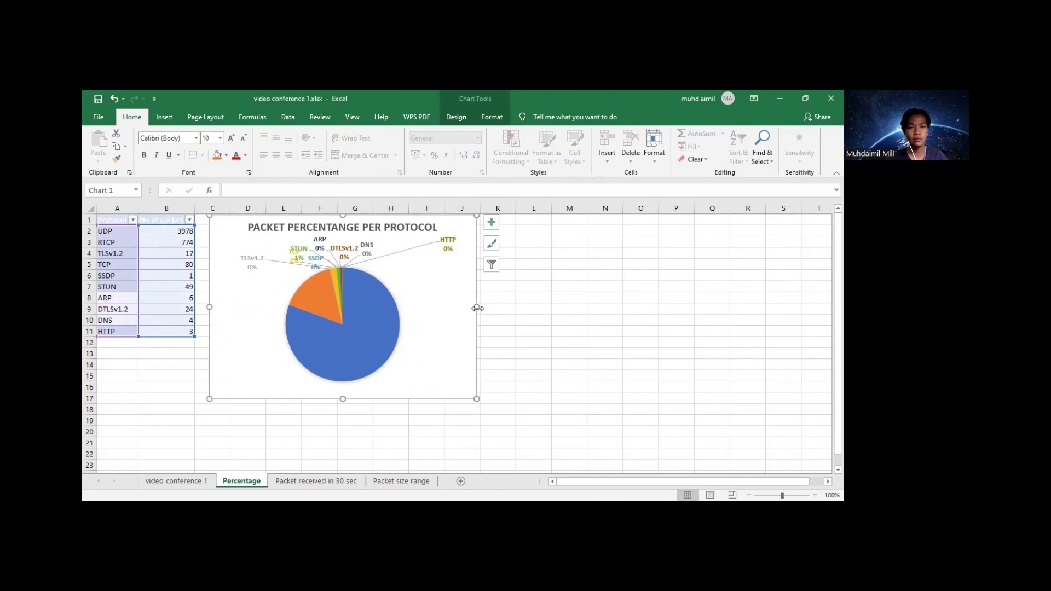
drag(477, 309, 650, 314)
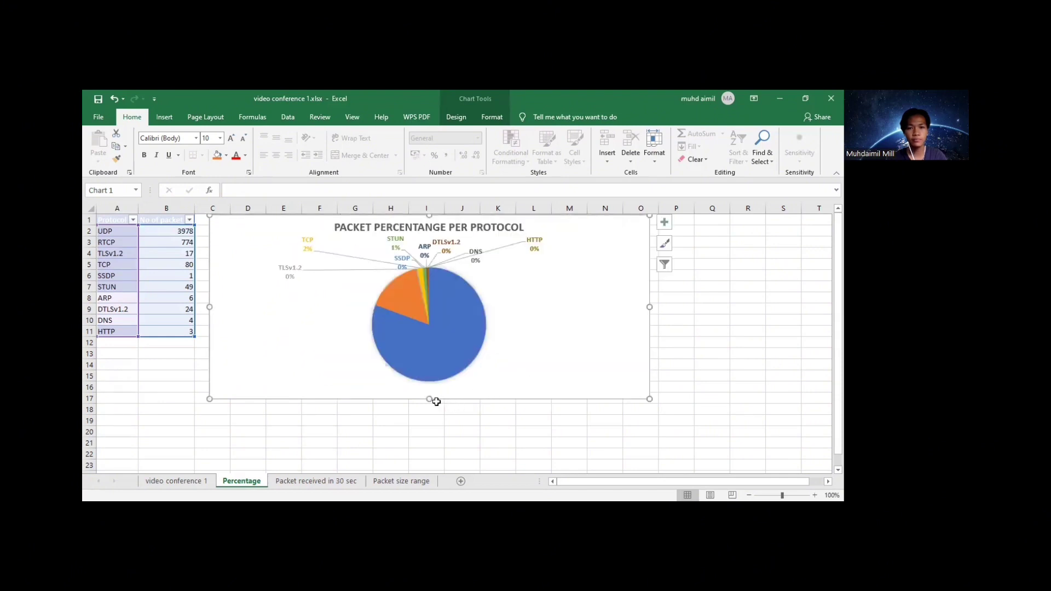
drag(437, 402, 418, 422)
Move the RTCP data label off its orange slice into the blank chart area to the left of the pie.
click(396, 324)
click(339, 274)
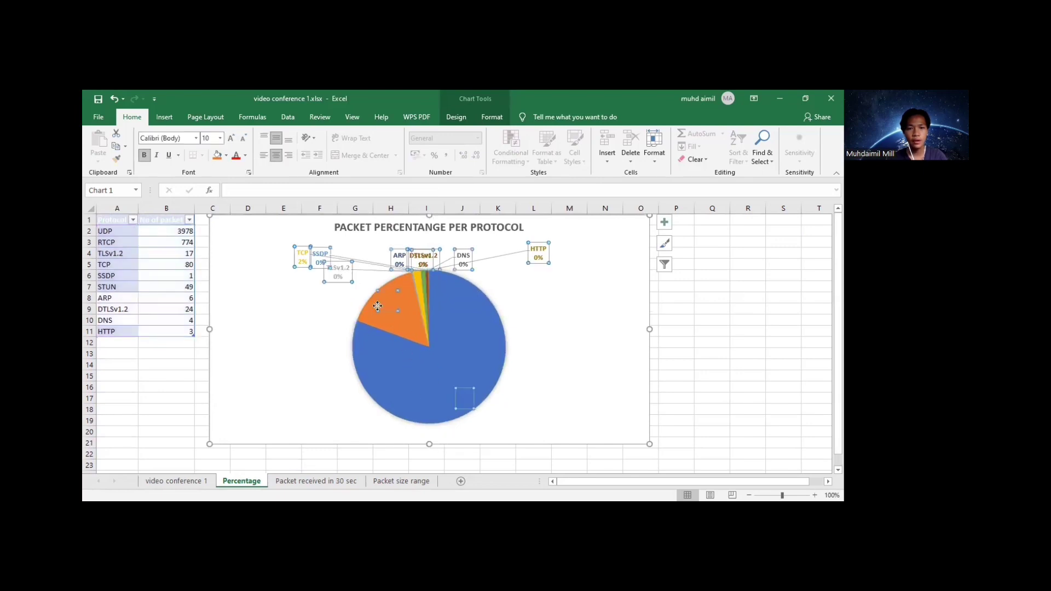
click(378, 306)
drag(377, 307, 264, 312)
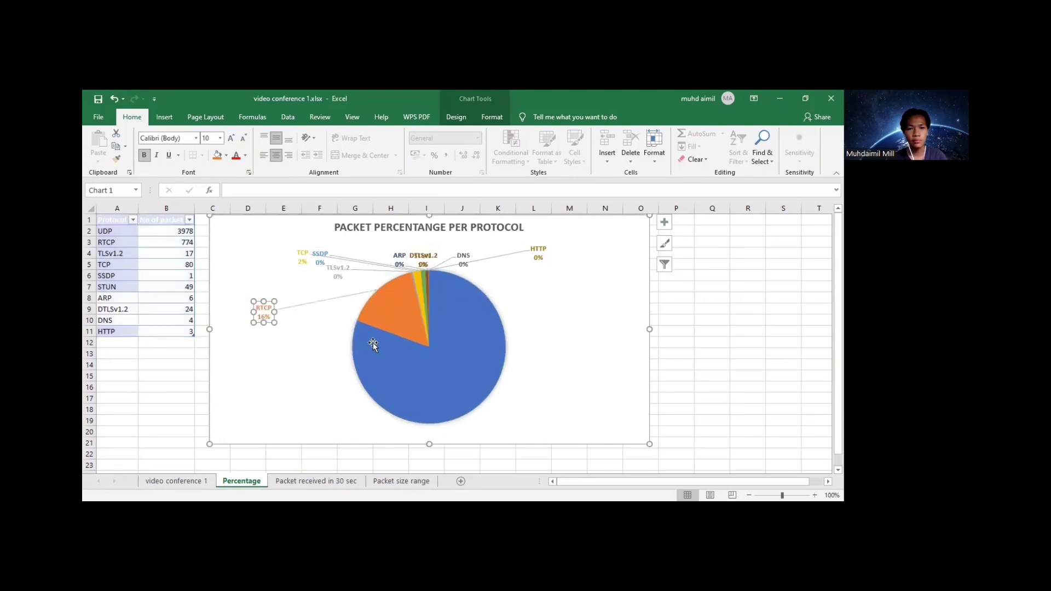
Move the UDP data label off its blue slice into the blank chart area at the pie's lower right.
click(430, 382)
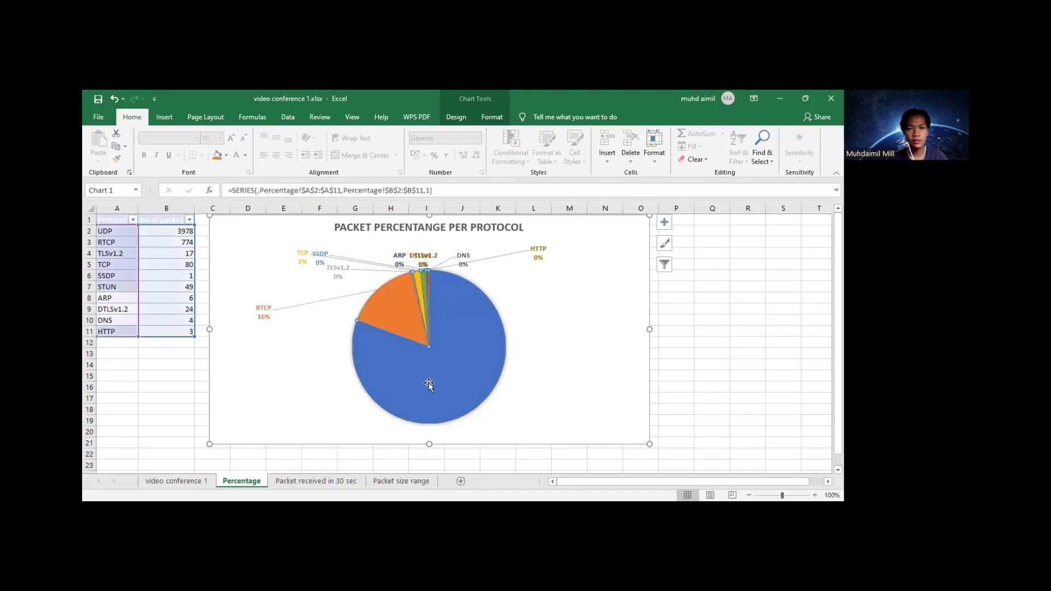
click(264, 313)
click(464, 398)
drag(465, 398, 540, 405)
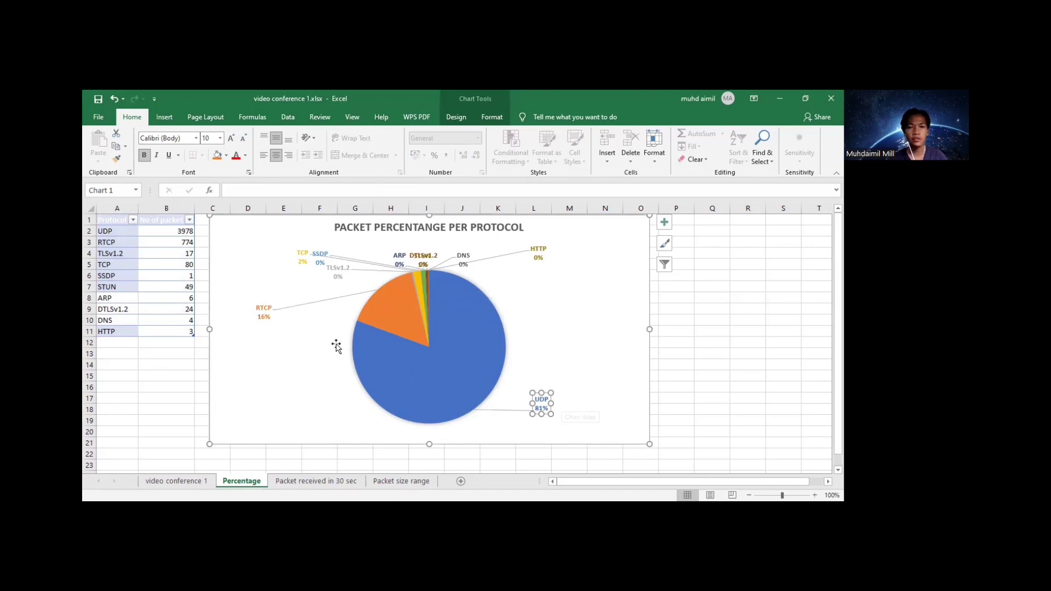
click(264, 313)
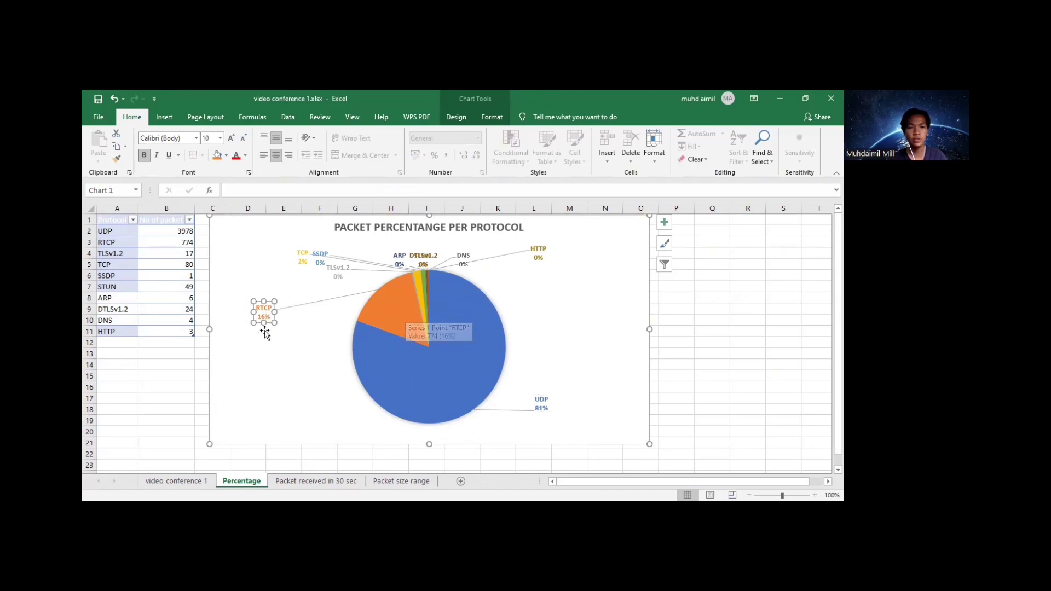
click(554, 271)
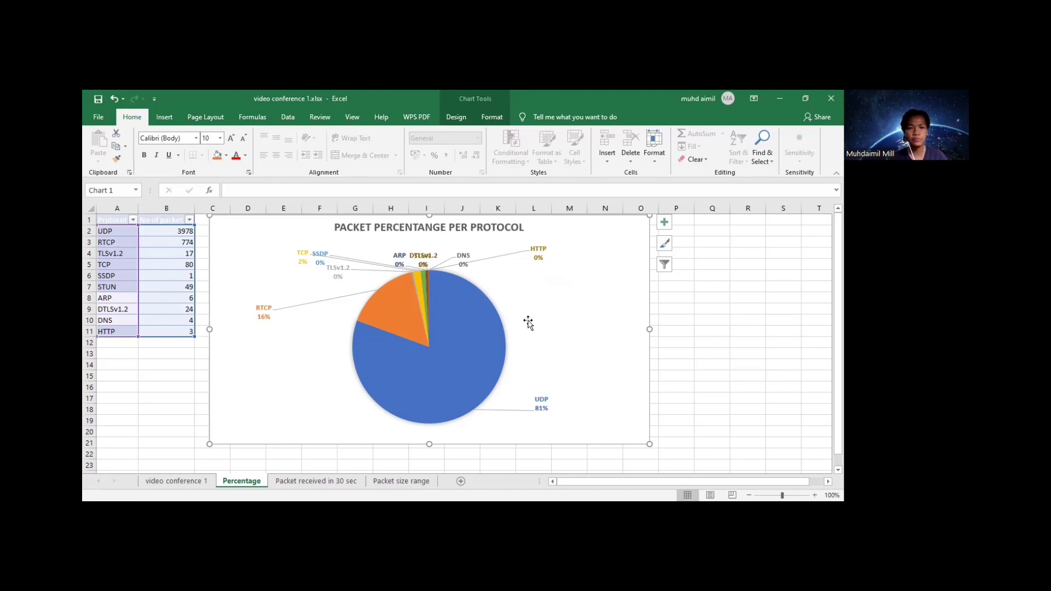
Examine the per-second and cumulative packet counts and their line chart on the Packet received in 30 sec sheet.
click(317, 481)
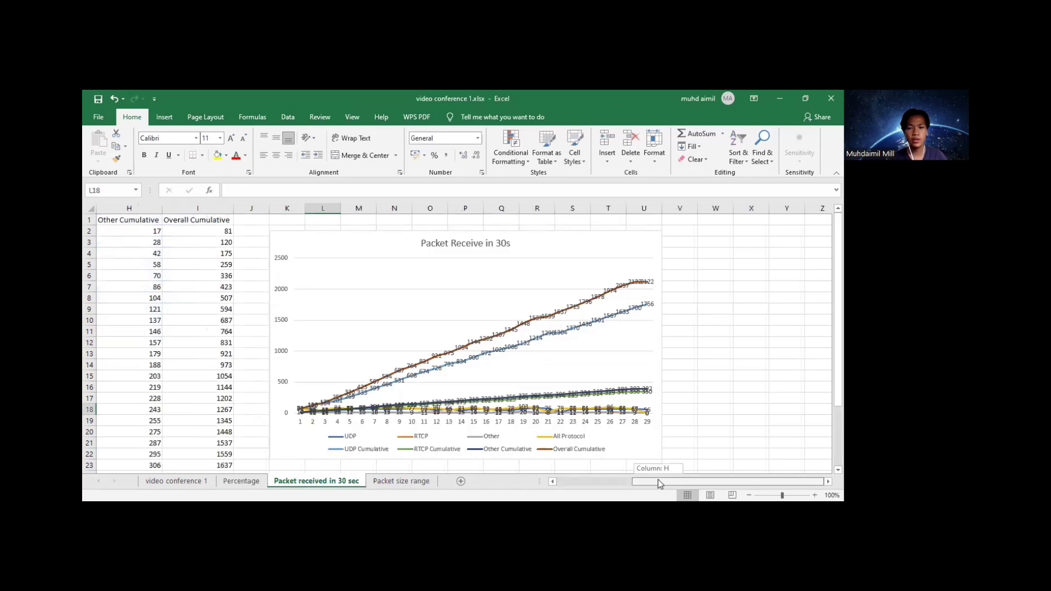
drag(657, 482, 581, 481)
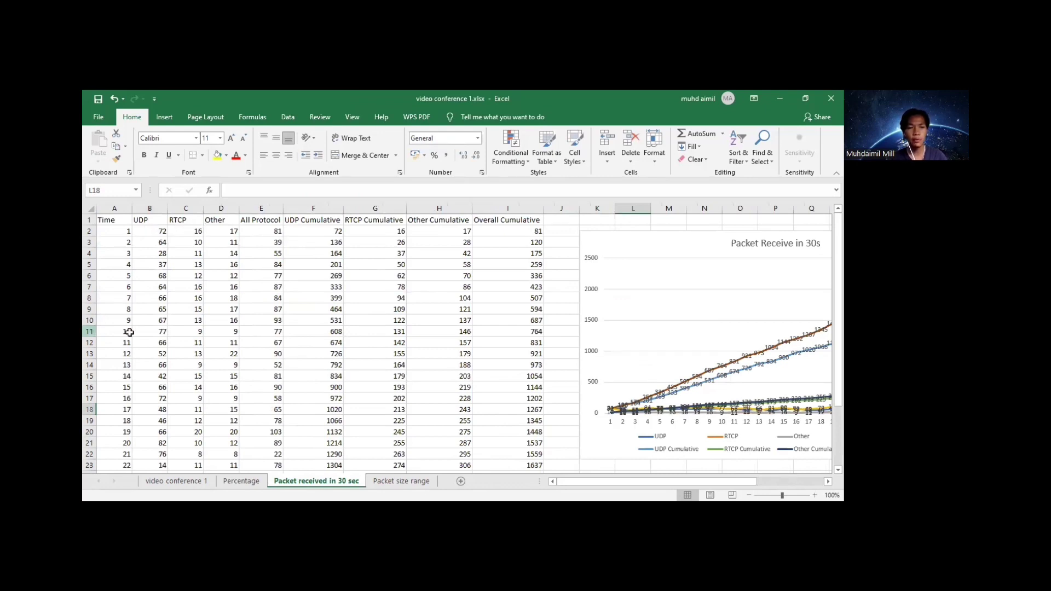
scroll(137, 331, down, 4)
scroll(145, 331, up, 4)
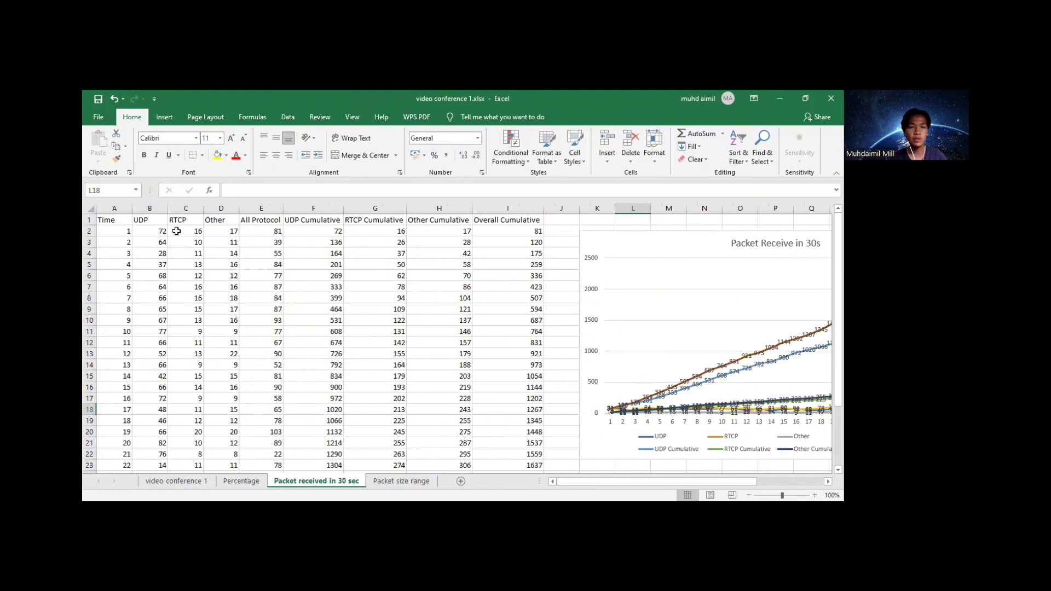
drag(567, 479, 658, 479)
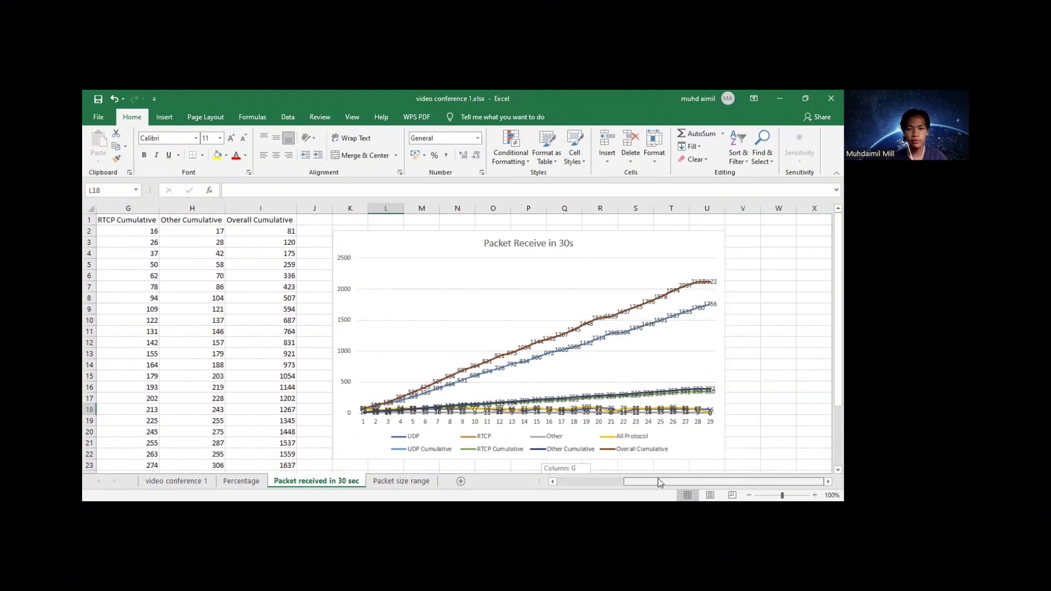
click(703, 449)
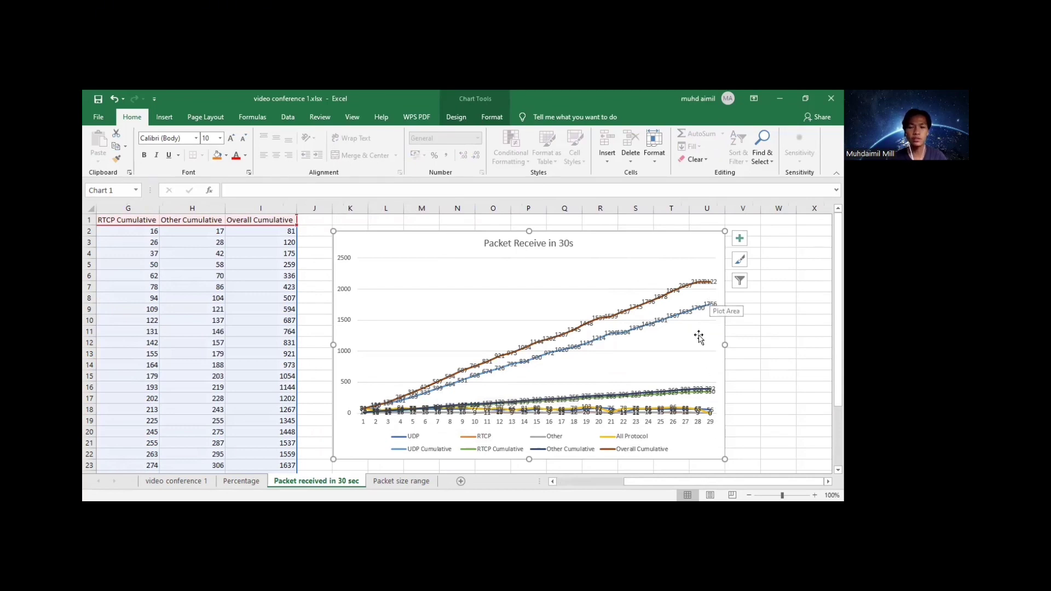
click(758, 421)
Examine the full table of size ranges and packet counts by protocol on the Packet size range sheet.
click(401, 481)
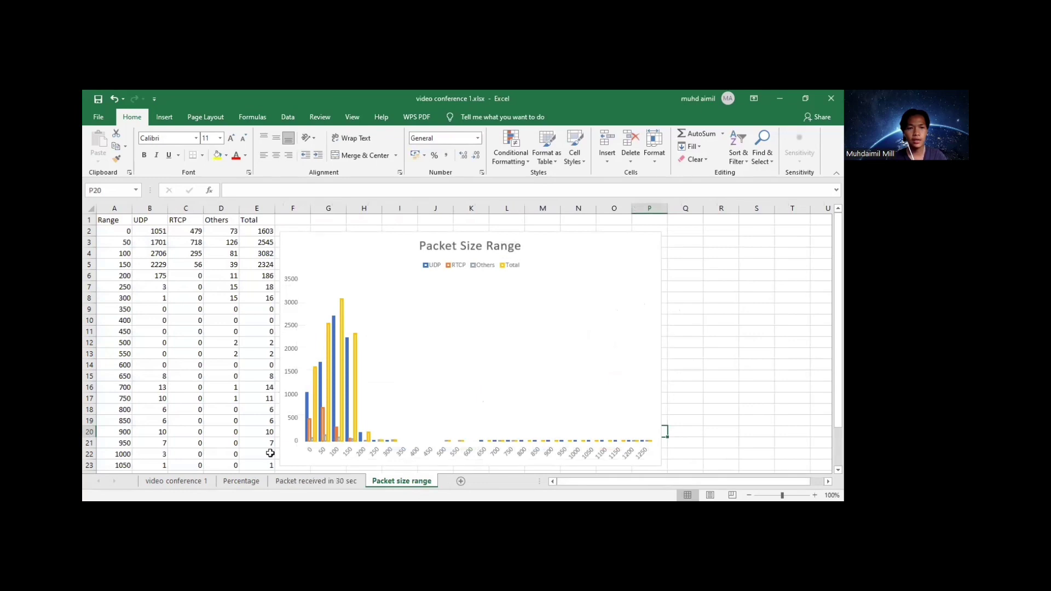
click(172, 312)
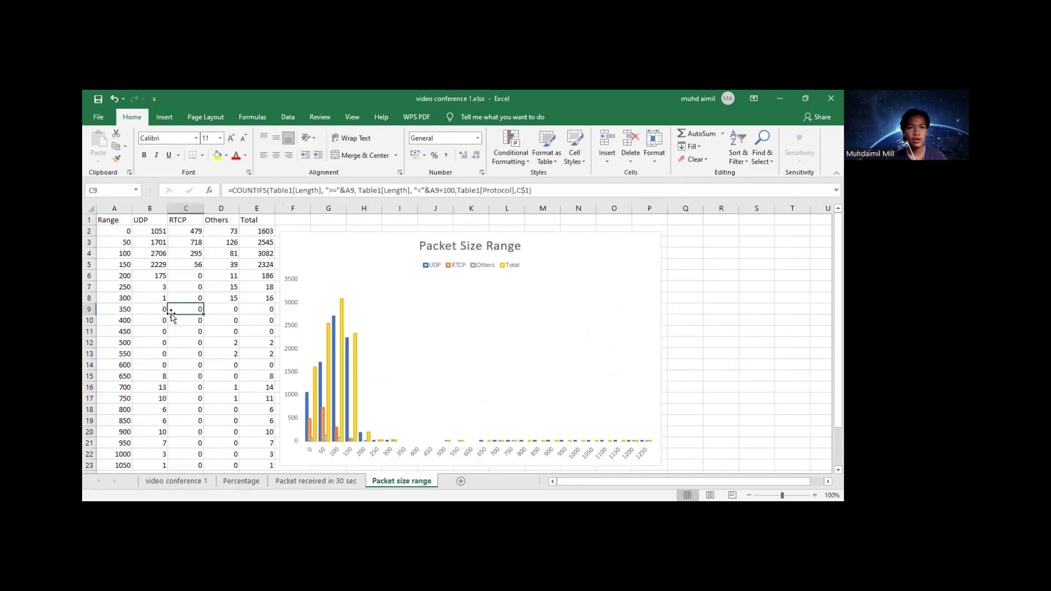
click(119, 236)
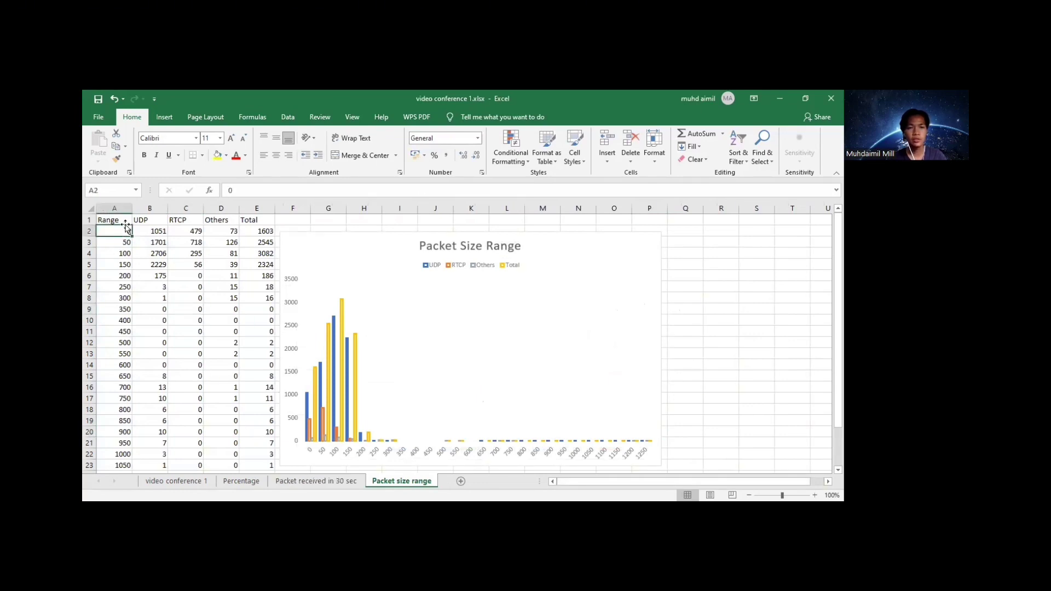
click(127, 242)
click(128, 254)
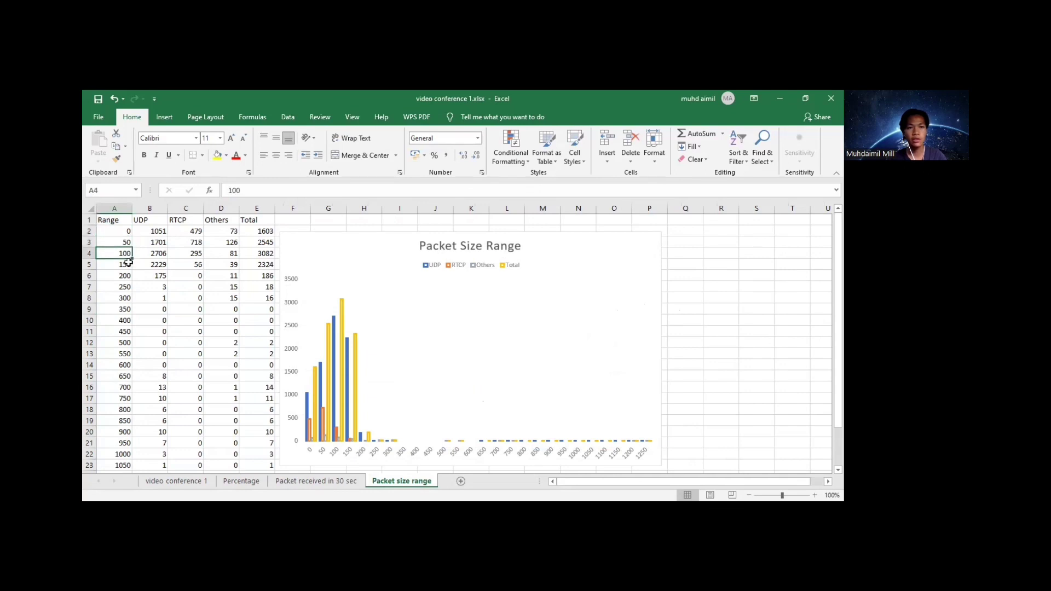
scroll(127, 274, down, 5)
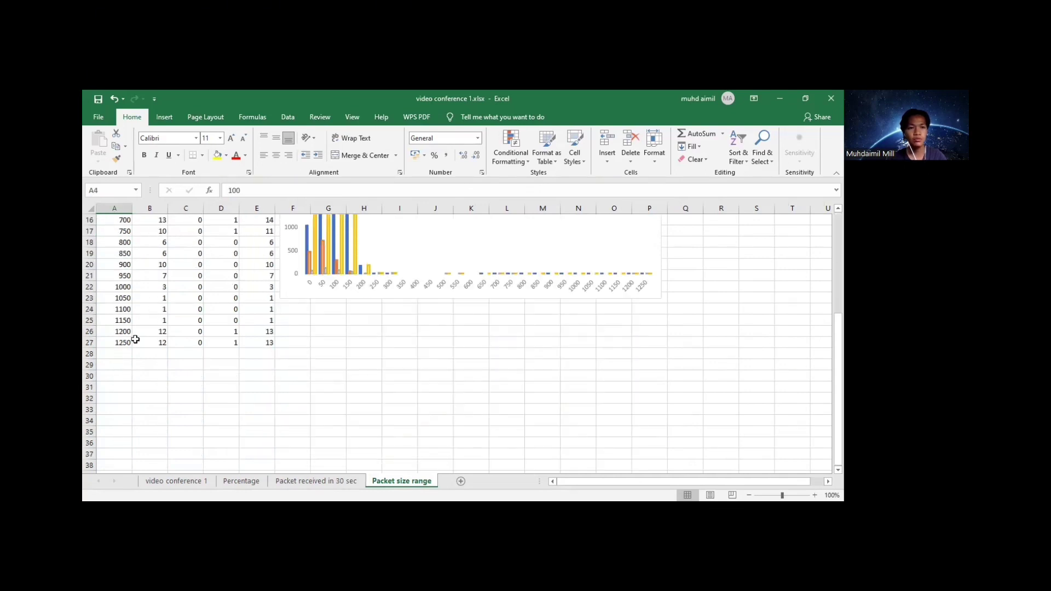
scroll(120, 360, up, 5)
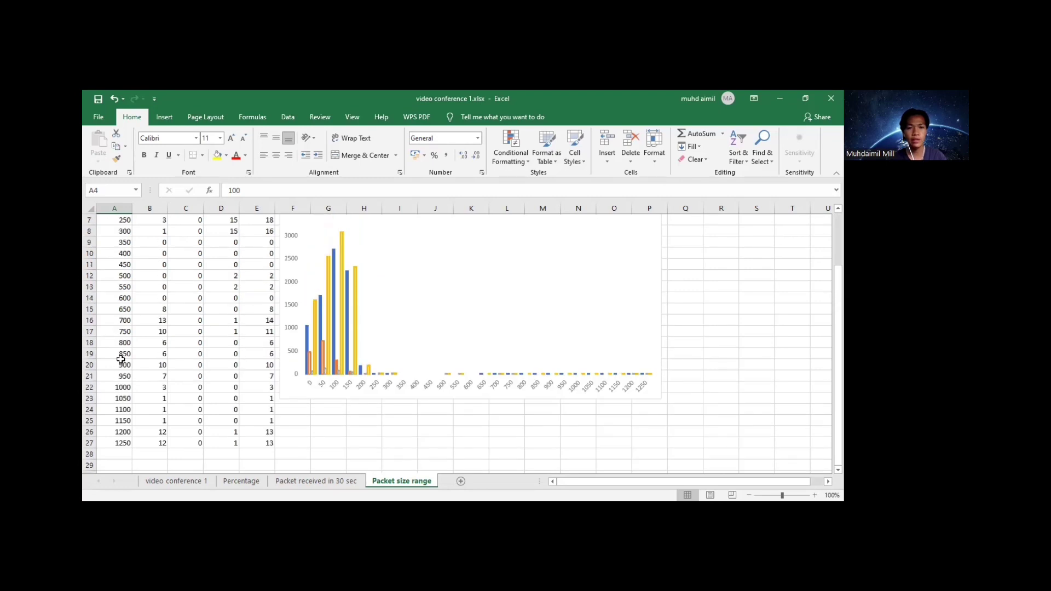
scroll(130, 355, down, 1)
scroll(404, 333, up, 1)
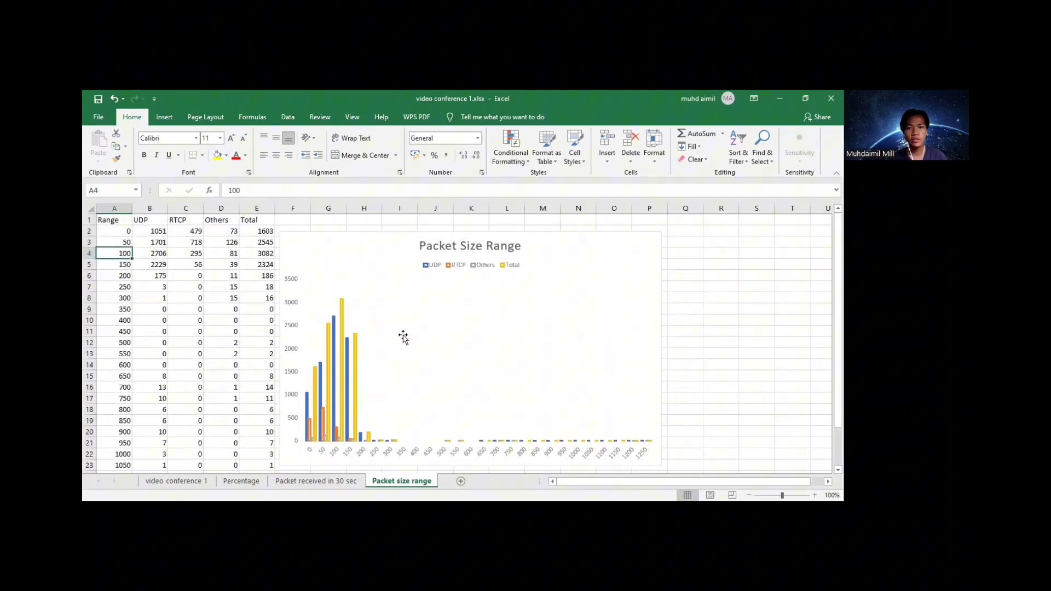
Move the Packet Size Range chart about one column to the right, away from the table, and deselect it.
click(408, 333)
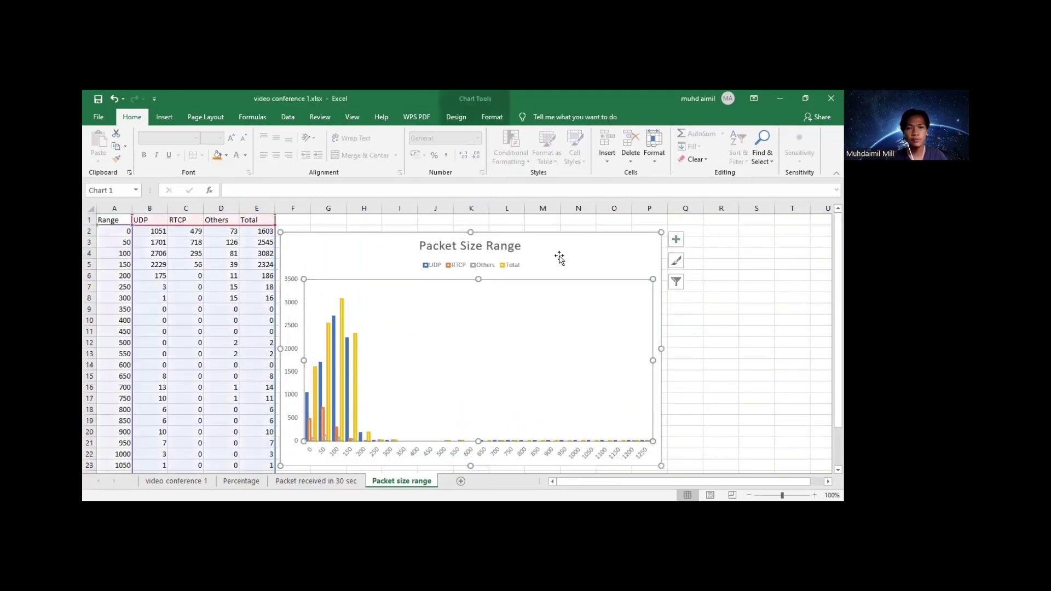
drag(556, 258, 593, 253)
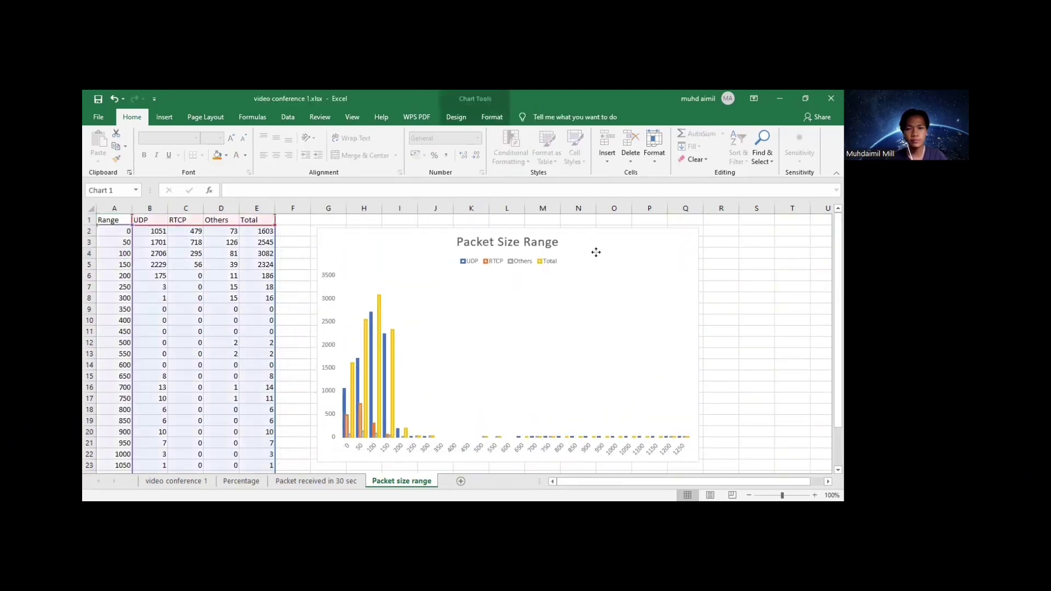
click(772, 360)
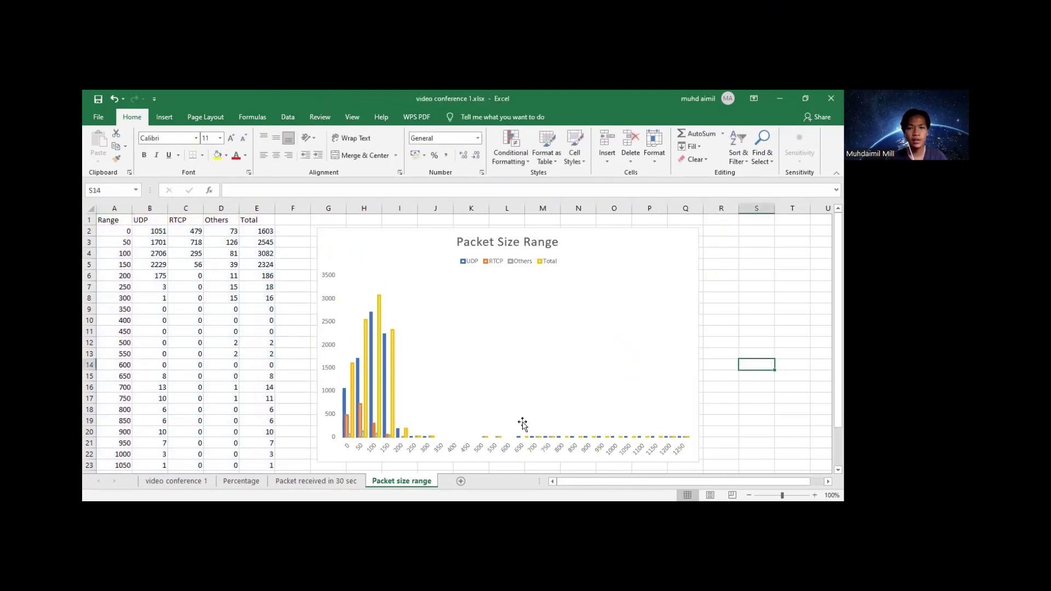